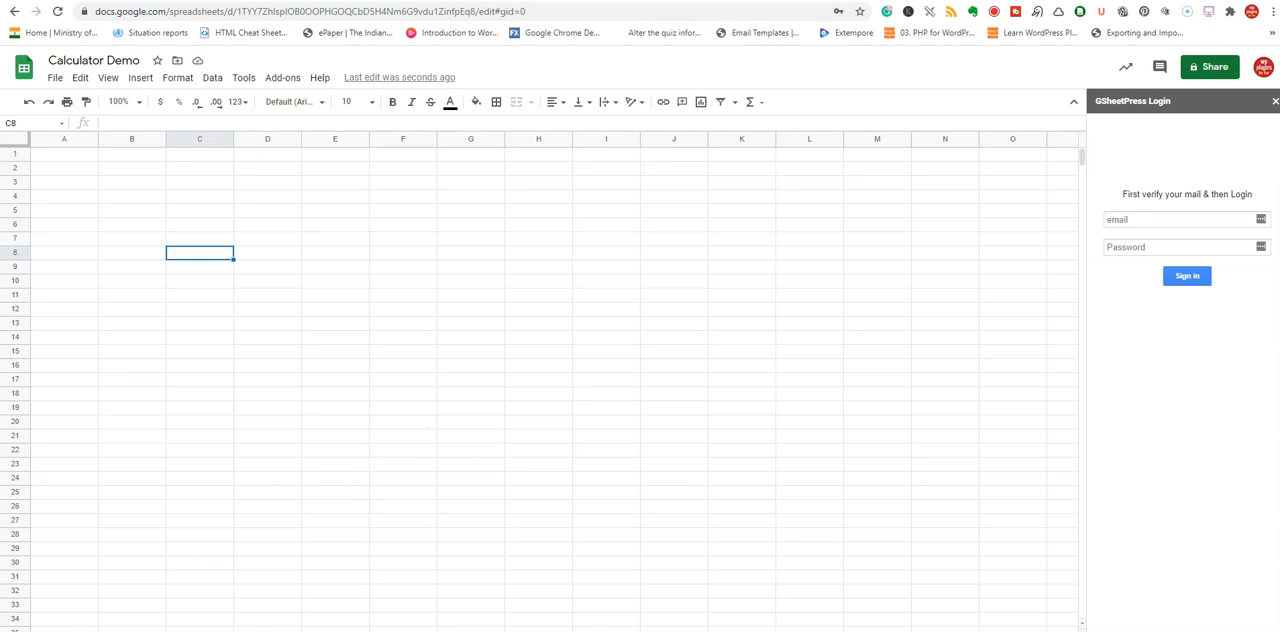
Sign in to GSheetPress with the saved account email and password.
click(1124, 221)
click(1038, 250)
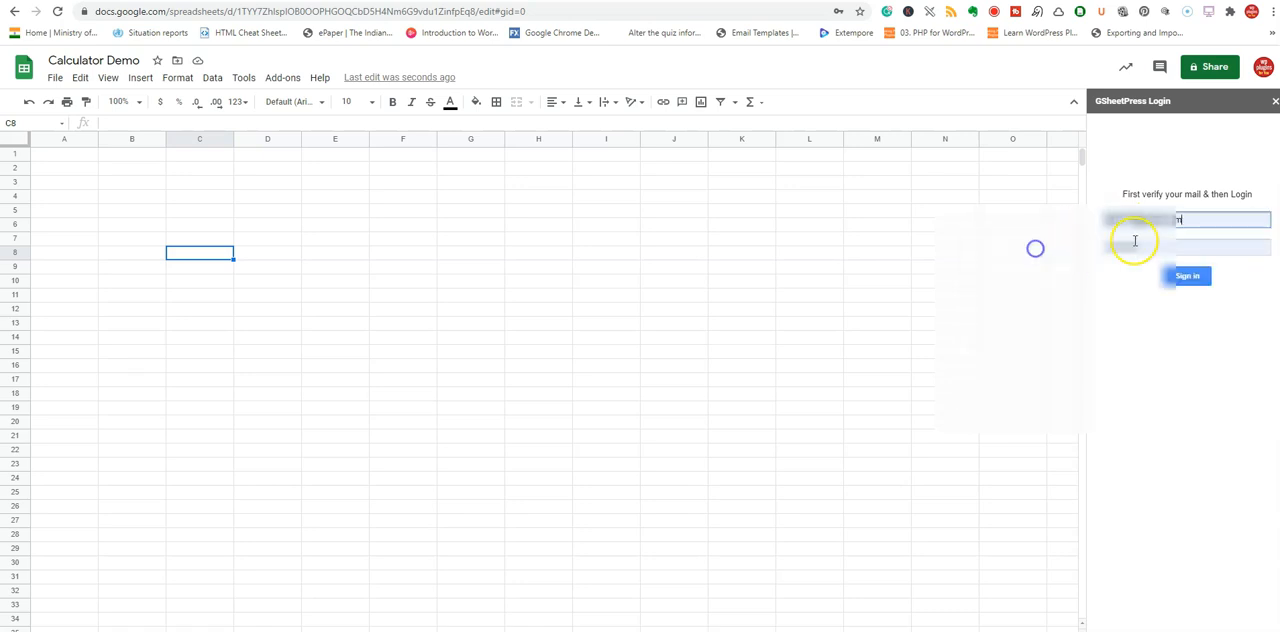
click(1185, 279)
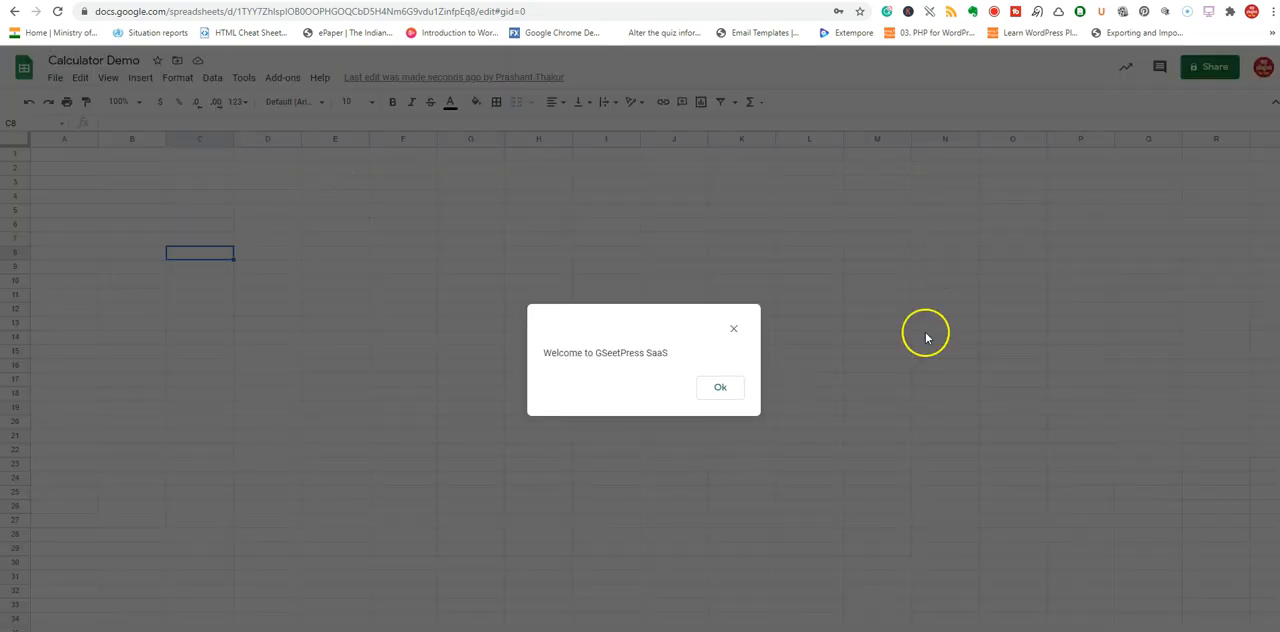
click(720, 387)
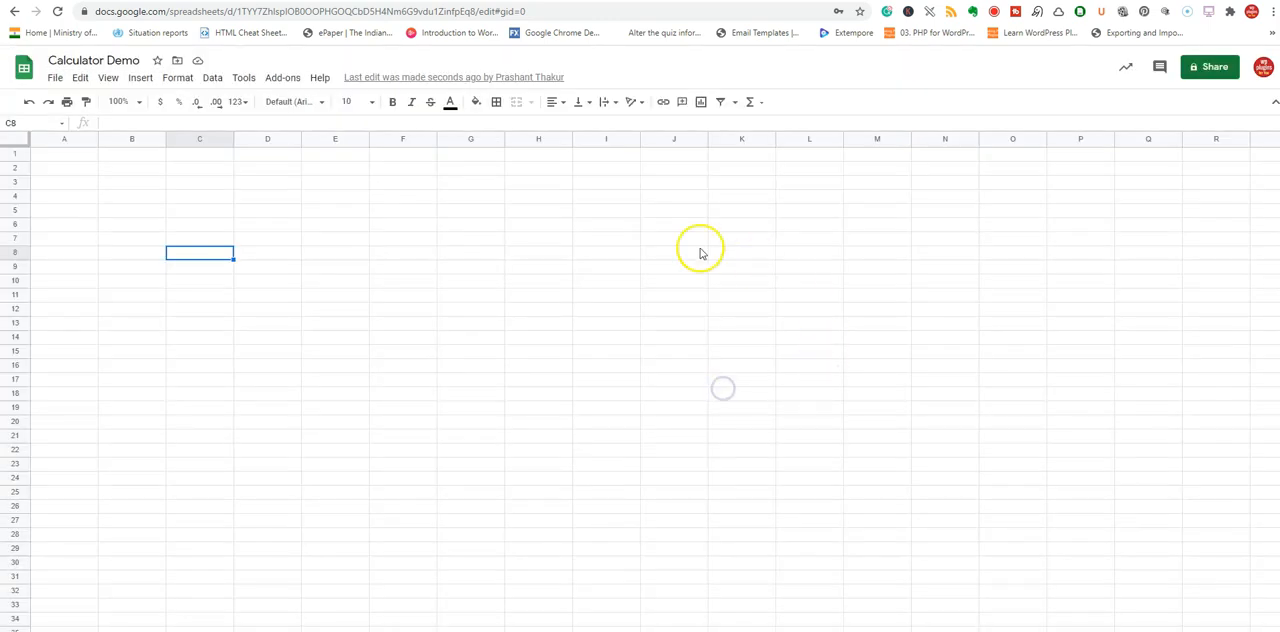
Create a new Gs2Web SaaS calculator named InterestCal.
click(283, 77)
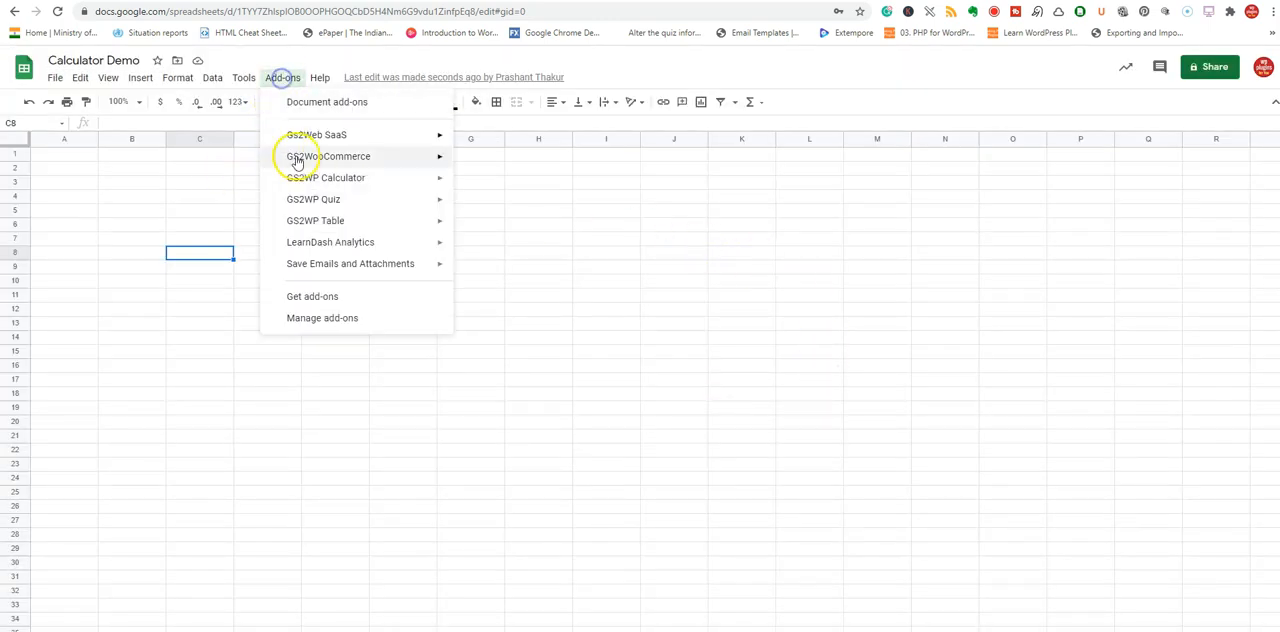
mouse_move(443, 134)
mouse_move(506, 240)
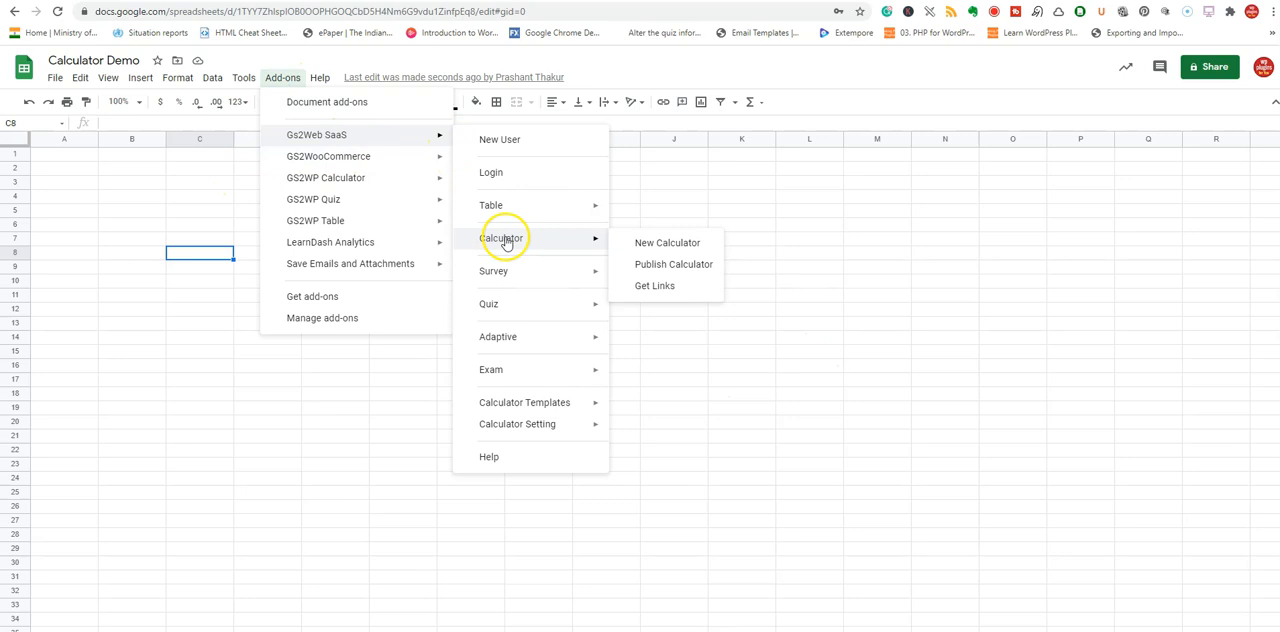
click(660, 244)
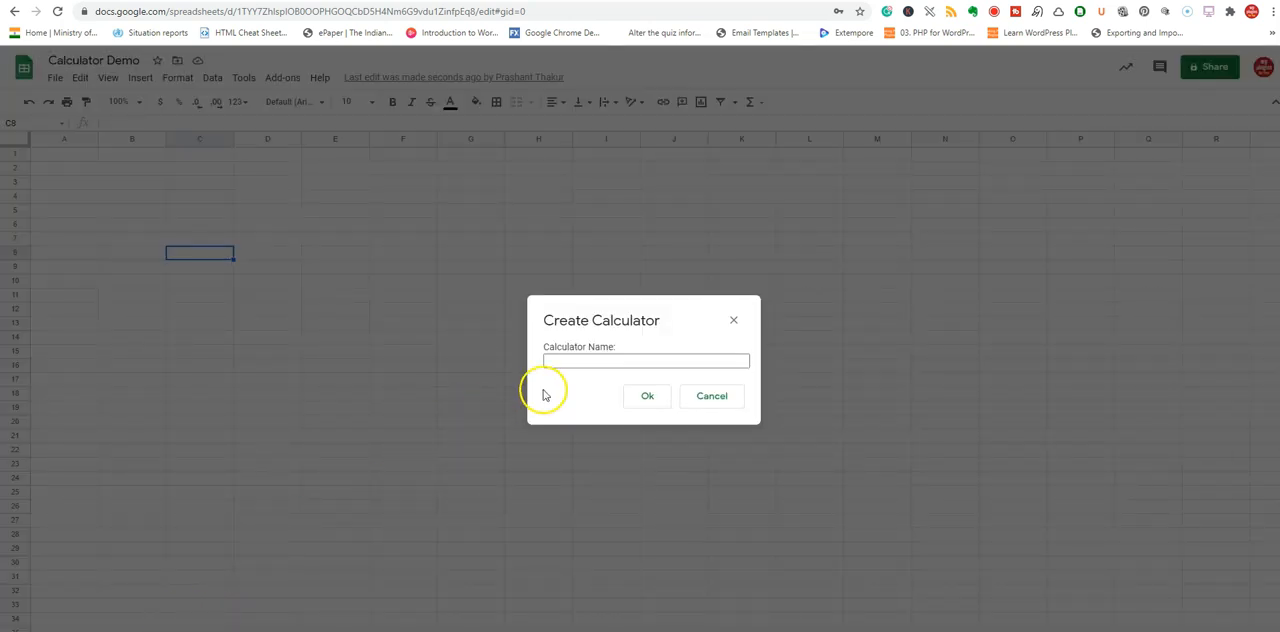
click(554, 358)
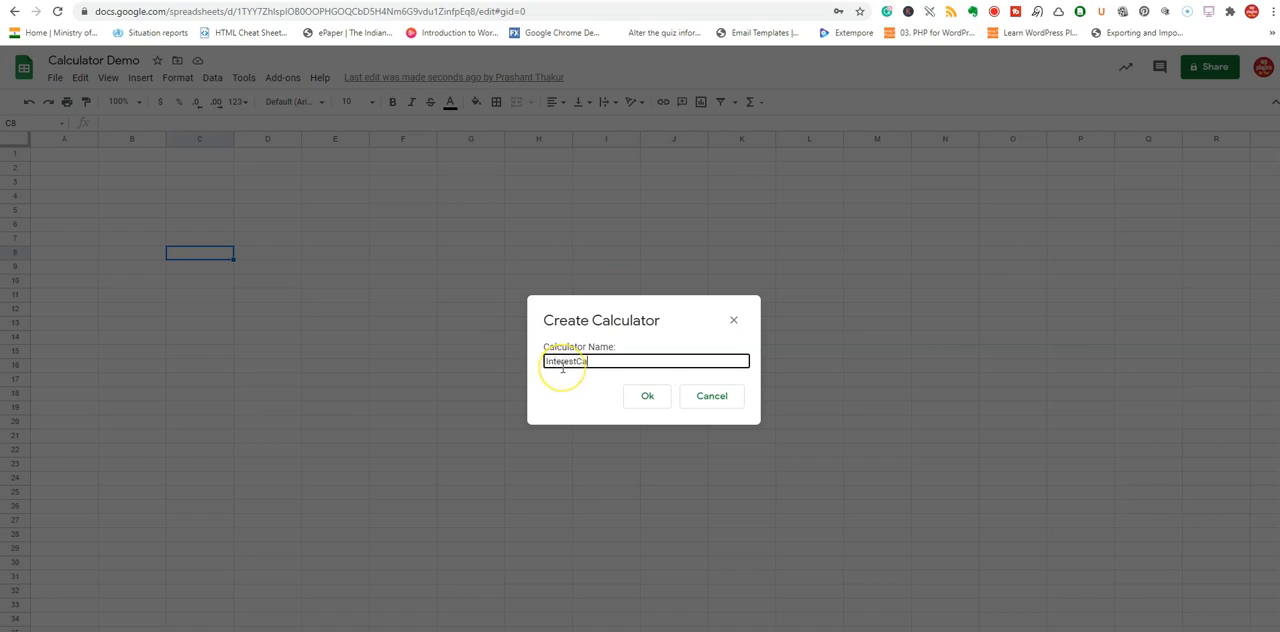
text(InterestCal)
click(649, 396)
Set the calculator's number of input fields to 4 and generate its template sheet.
click(520, 369)
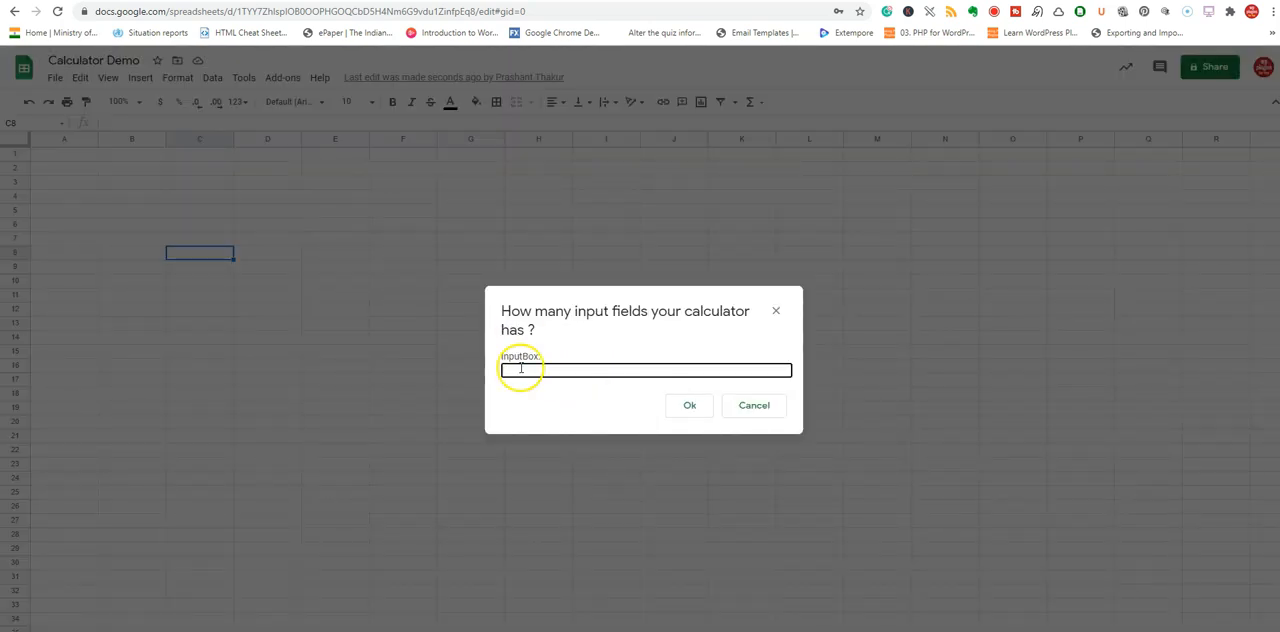
click(530, 370)
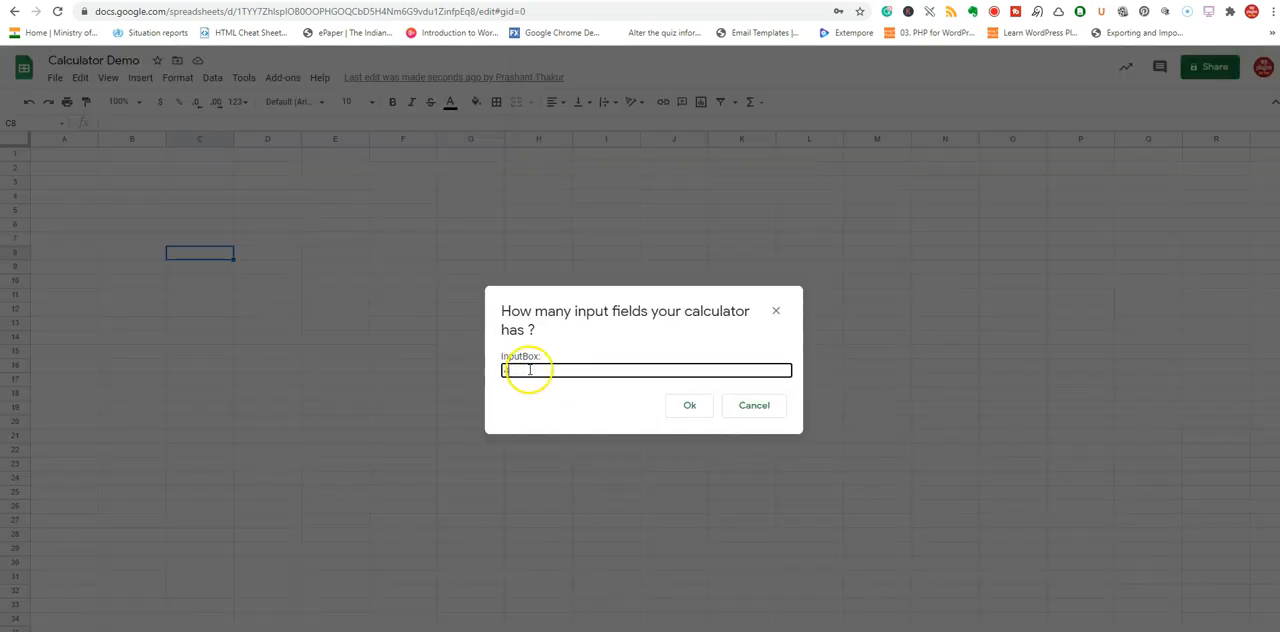
click(692, 405)
click(713, 387)
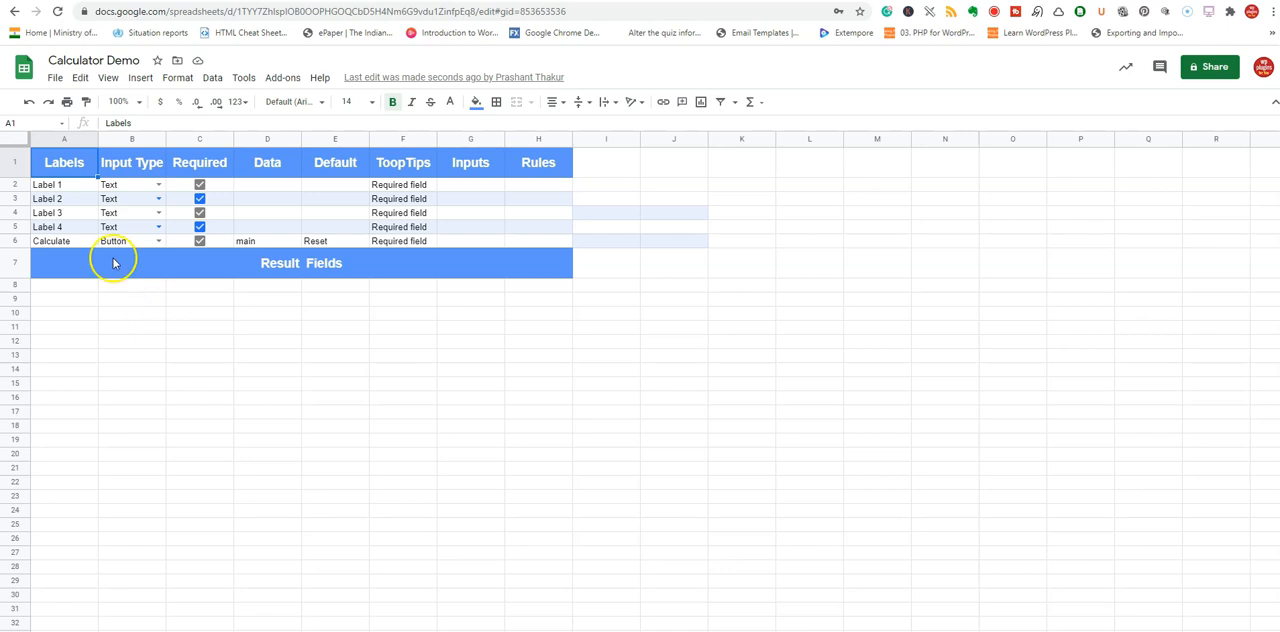
Paste the labels Principal investment amount, Interest rate (%), Compounded frequency and Investment years into A2:A5, and widen column A to fit them.
drag(63, 186, 70, 230)
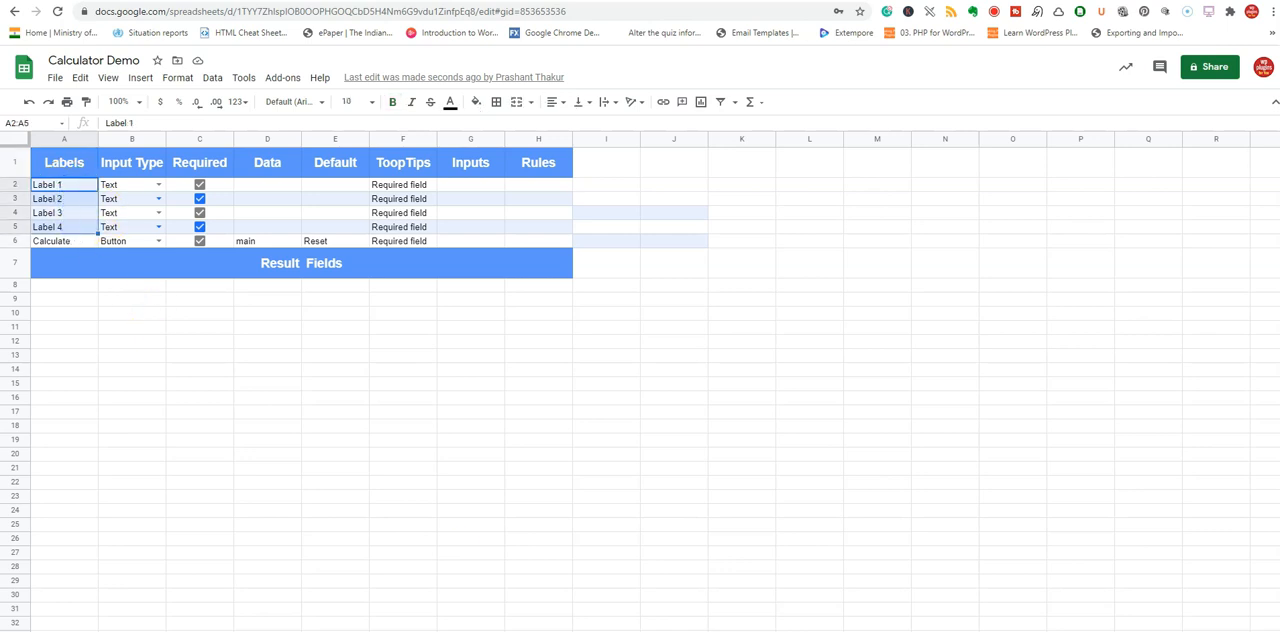
click(67, 186)
right_click(67, 186)
click(98, 238)
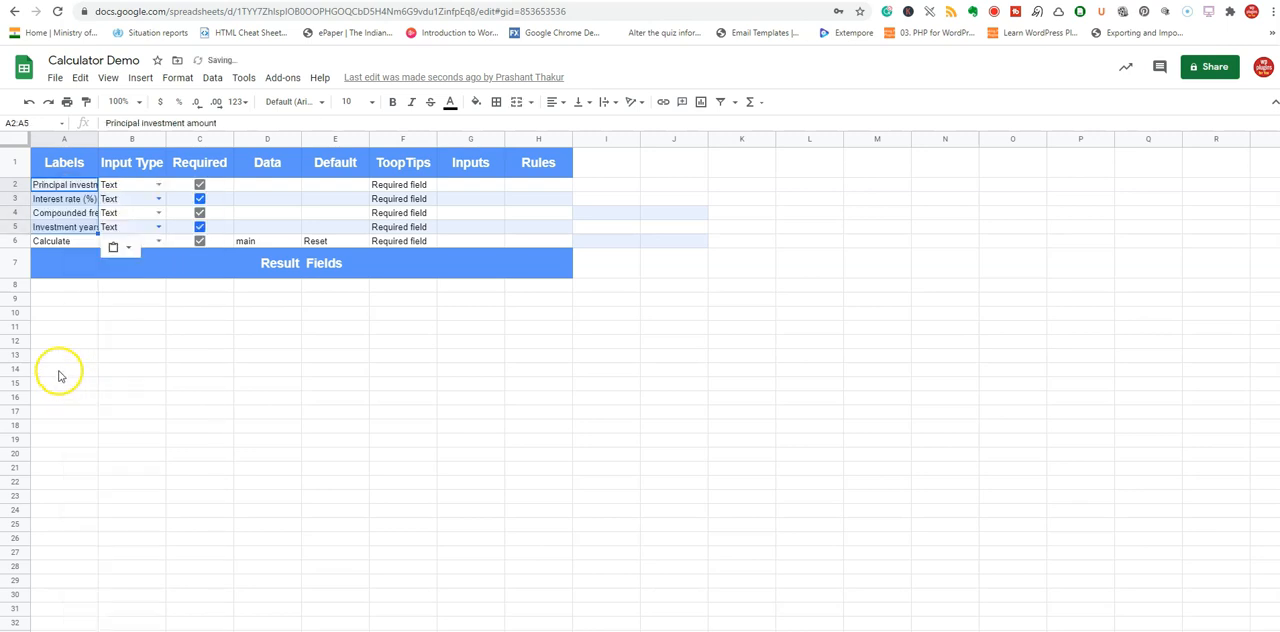
drag(97, 134, 158, 138)
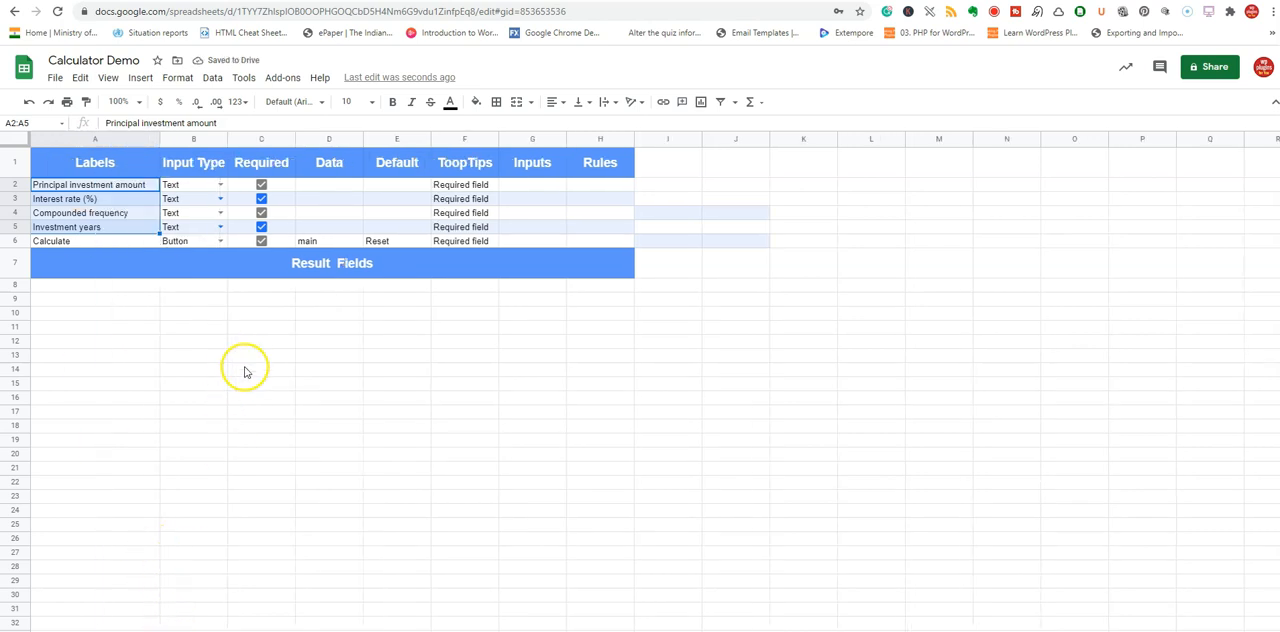
Change the input type of all four label fields in B2:B5 to Number.
click(204, 187)
click(222, 187)
click(190, 212)
click(219, 199)
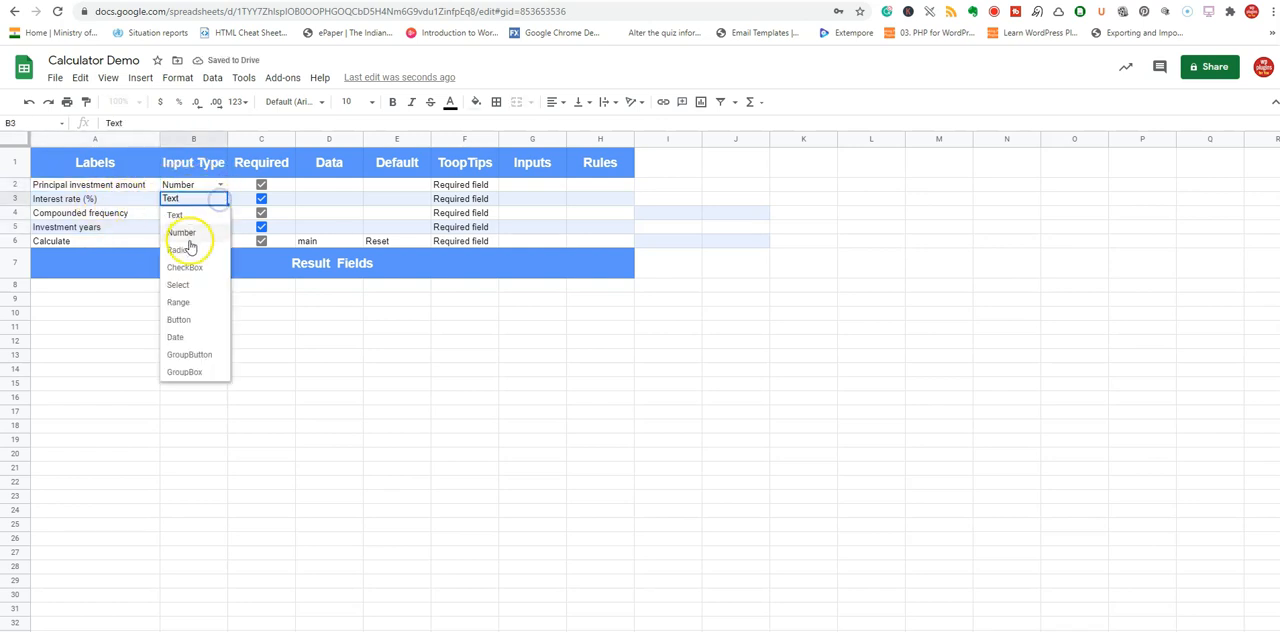
click(177, 233)
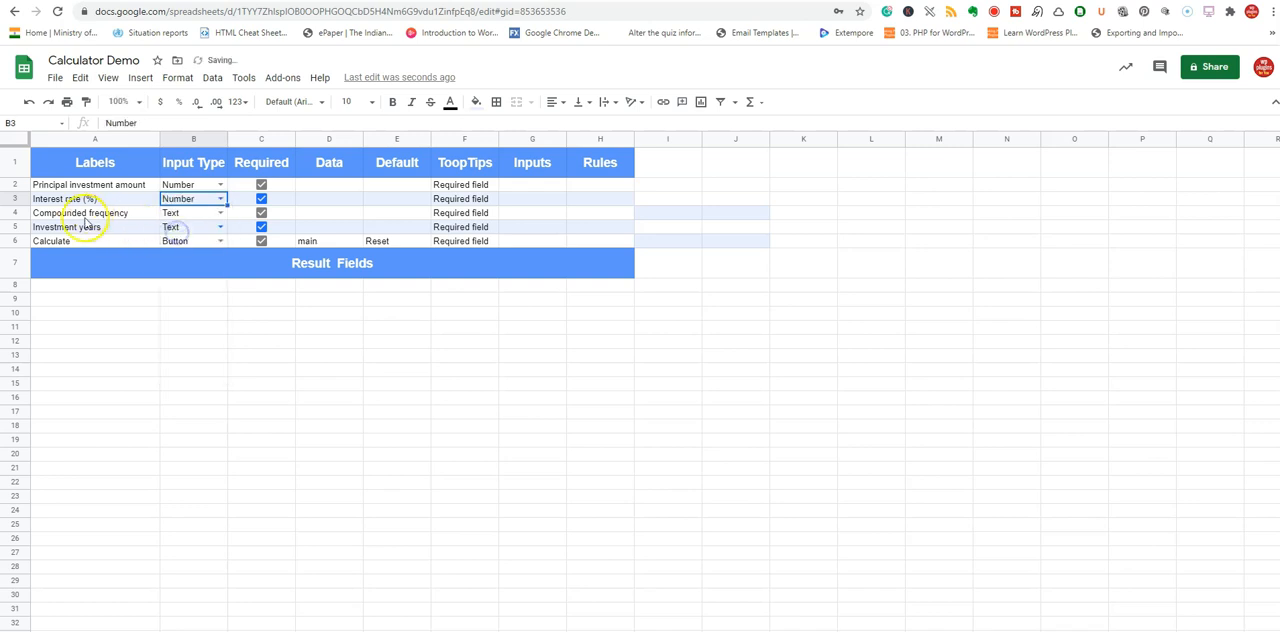
click(221, 214)
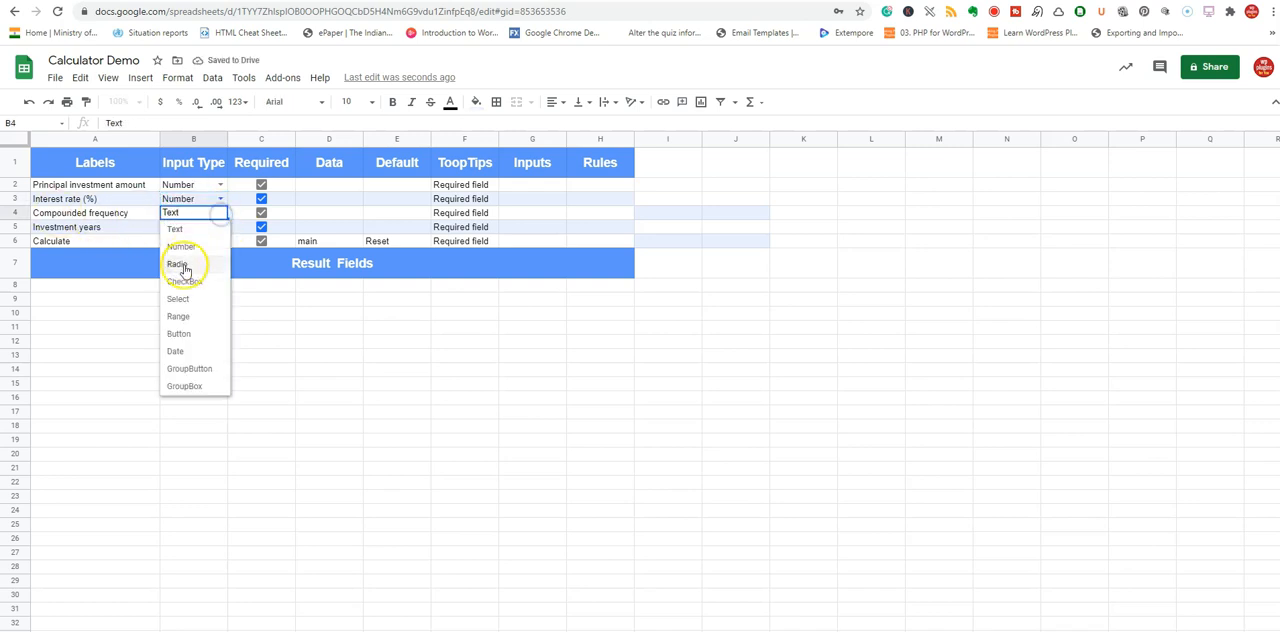
click(178, 248)
click(220, 227)
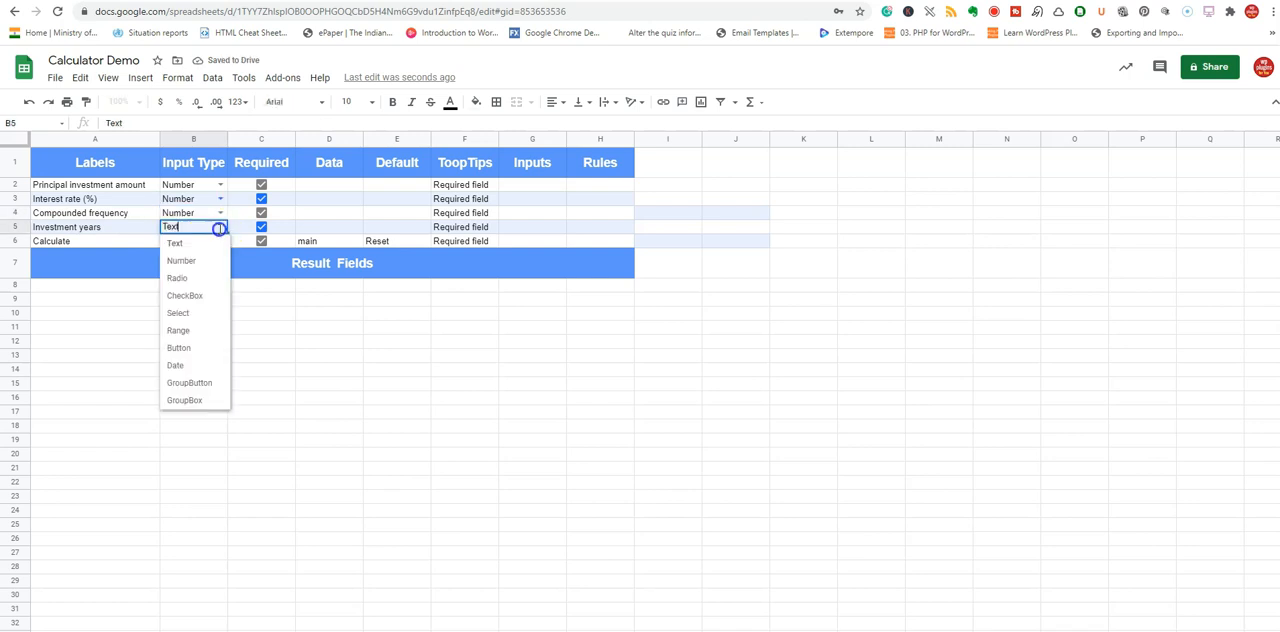
click(178, 261)
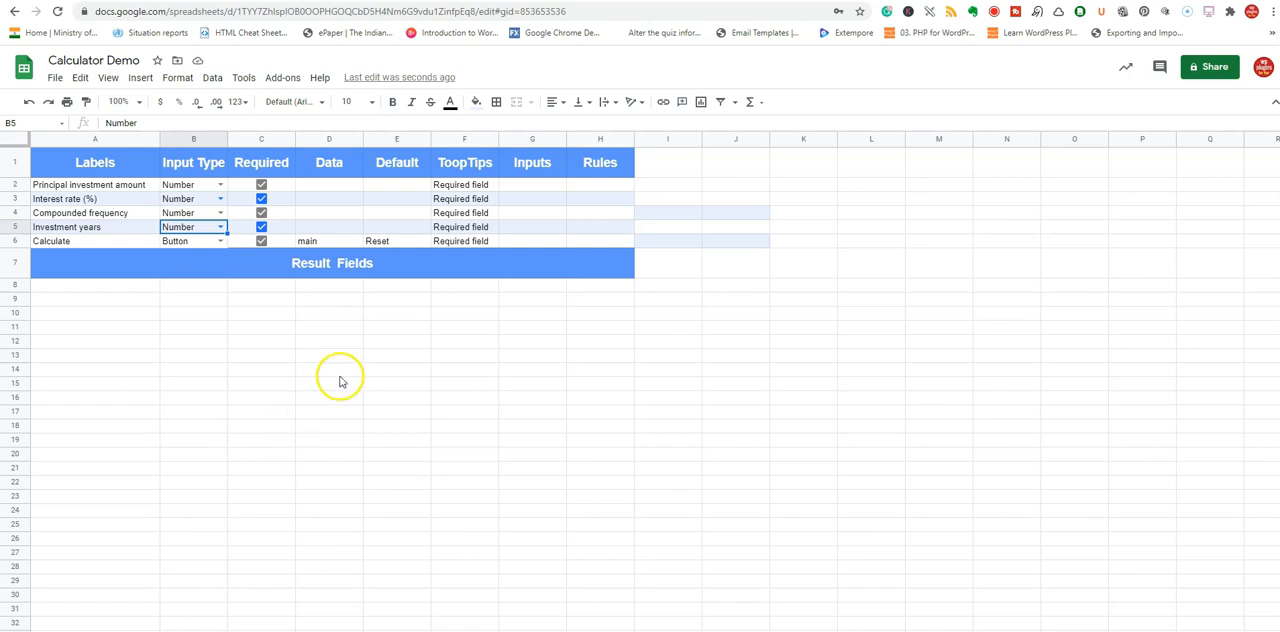
Enter the result heading "<h2>Value of Investment is </h2>" in cell A8 under Result Fields.
click(81, 299)
click(86, 286)
double_click(89, 288)
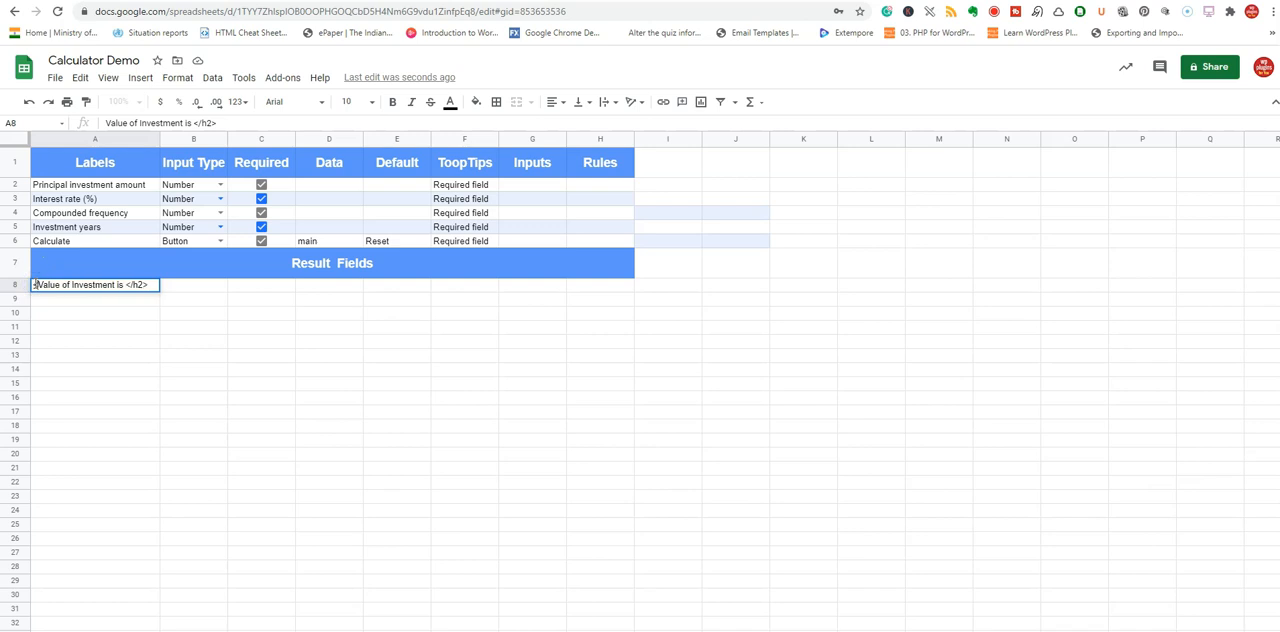
click(34, 285)
text(<h2>)
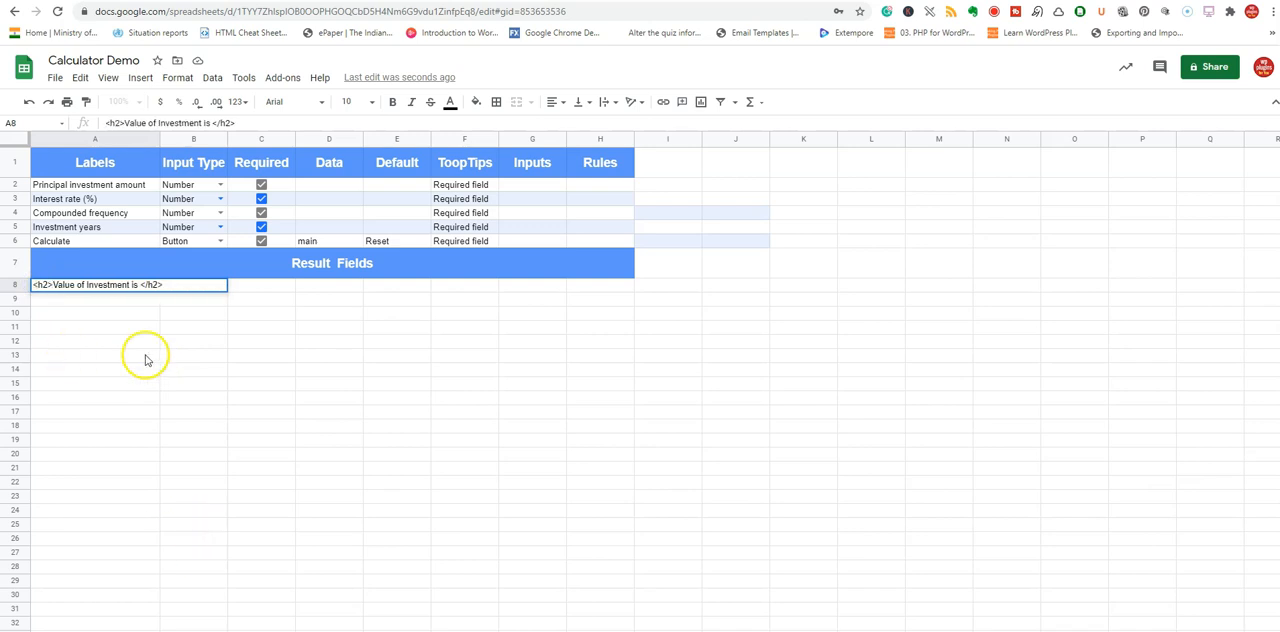
Paste the compound interest formula =$G$2*(1+($G$3/100)/$G$4)^($G$4*$G$5) into cell A9.
click(115, 303)
click(169, 122)
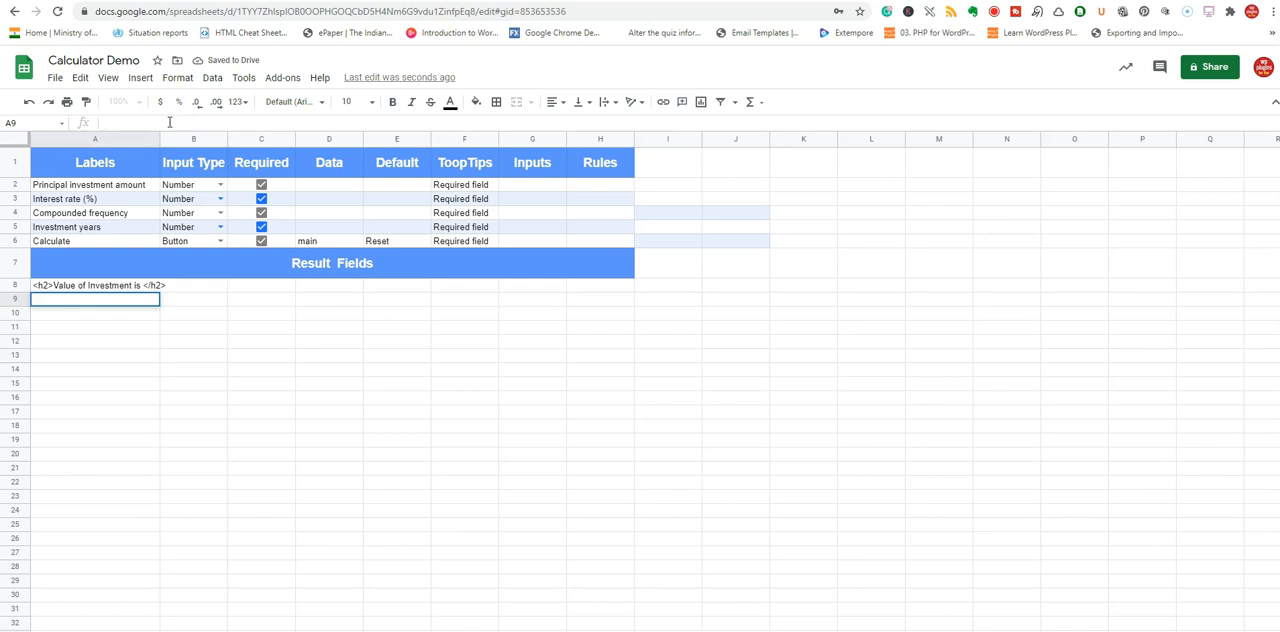
text(=$G$2*(1+($G$3/100)/$G$4)^($G$4*$G$5))
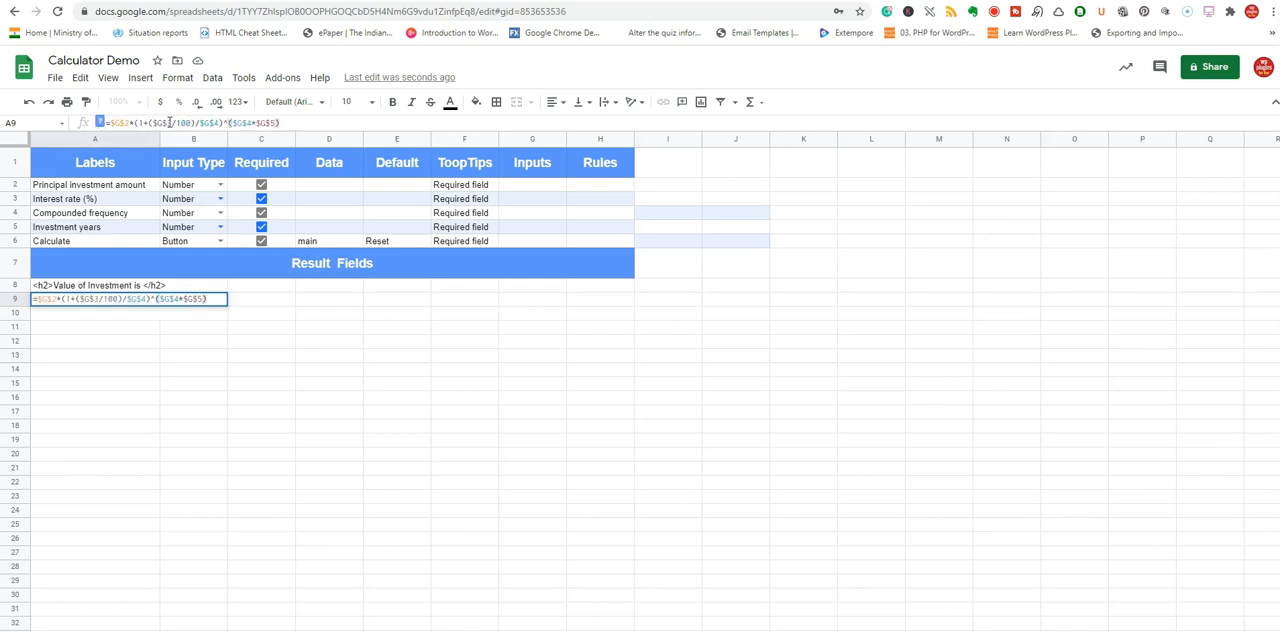
key(Return)
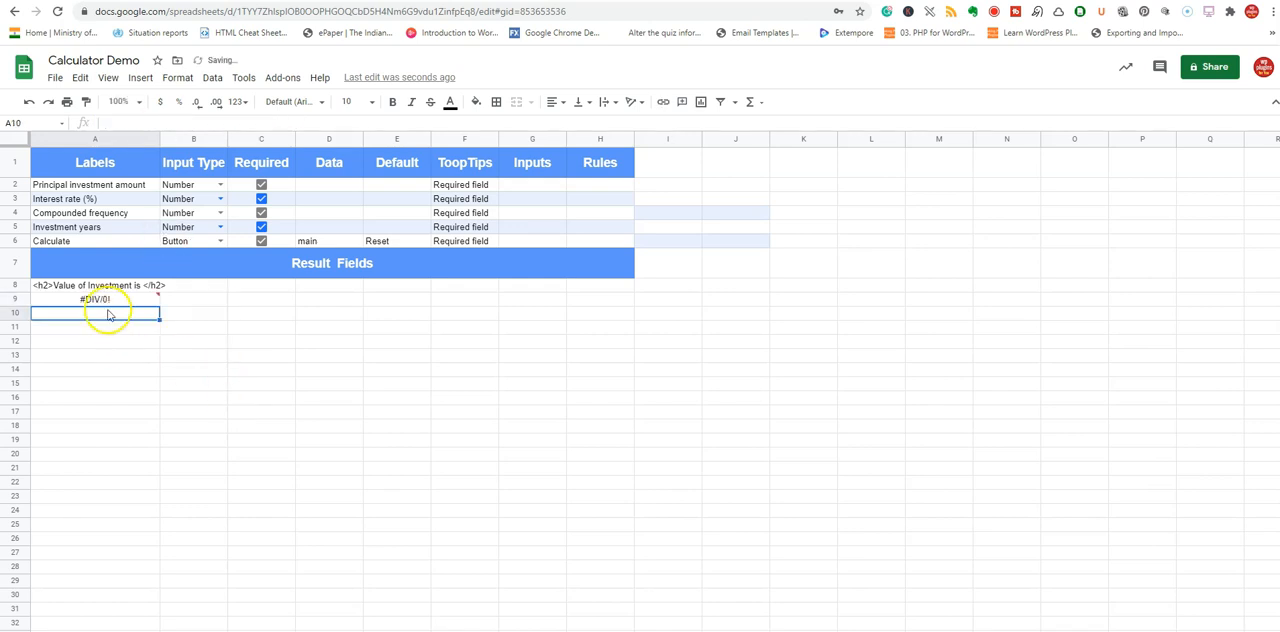
Examine which cells in the Inputs column the compound interest formula in A9 refers to.
click(105, 300)
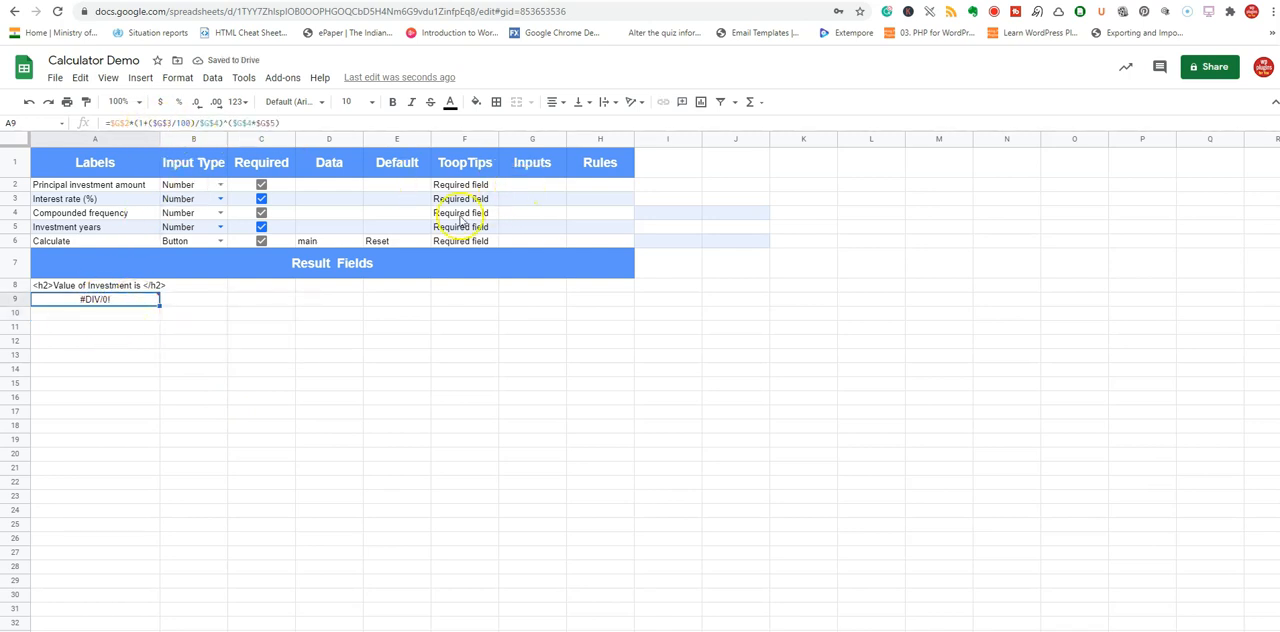
click(176, 122)
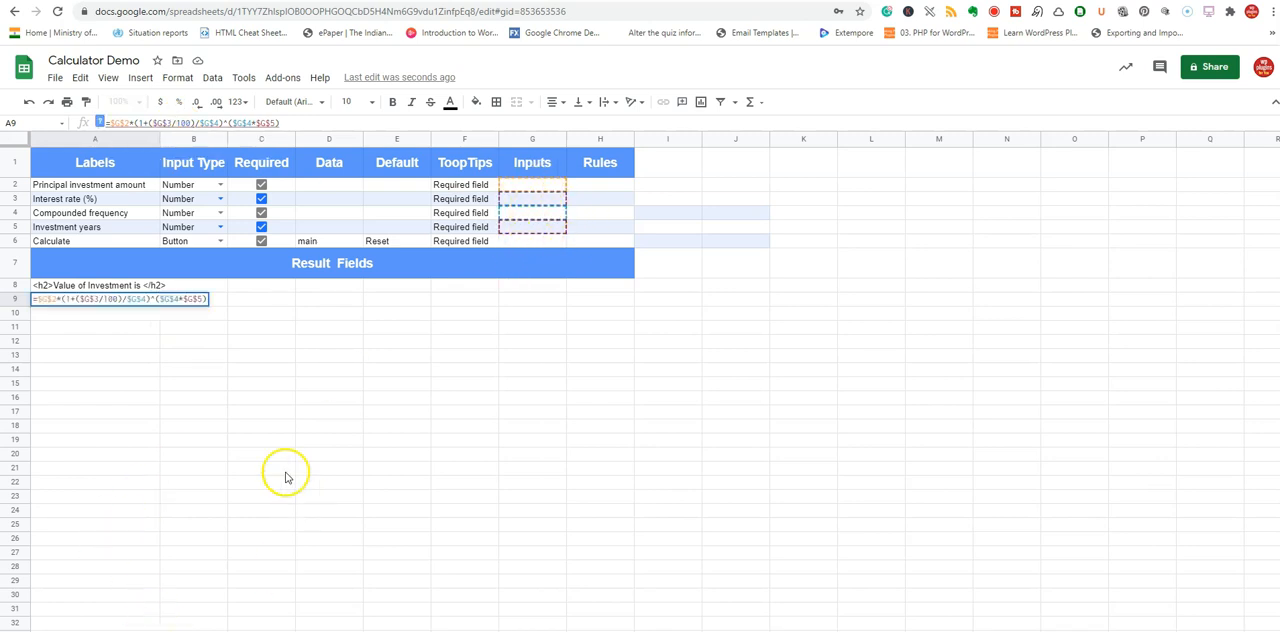
click(134, 331)
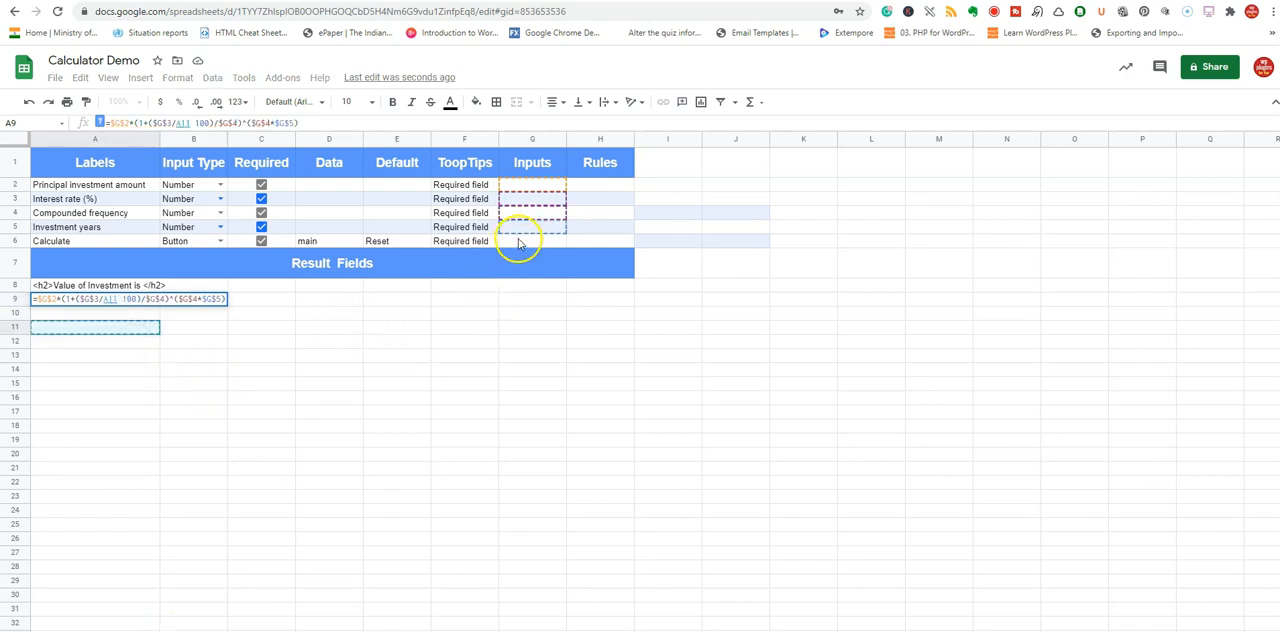
key(Escape)
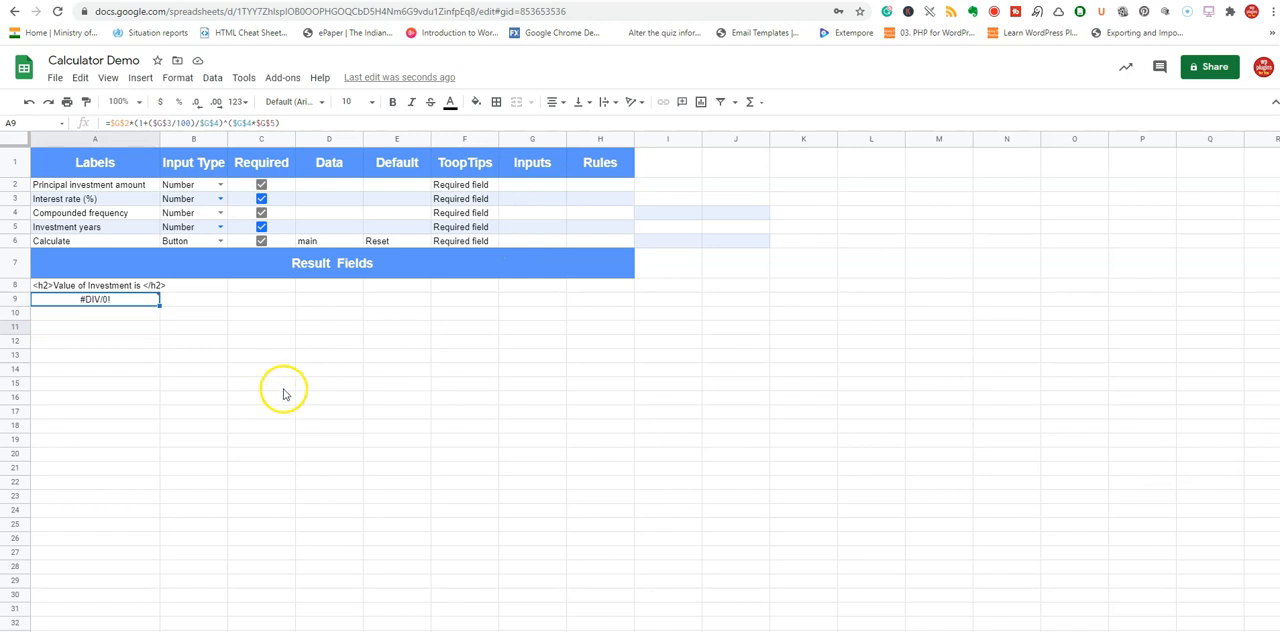
Fill the Inputs column with test values: principal 100000, interest rate 0.05, compounded frequency 1 and investment years 12, and check the result in A9.
click(527, 187)
text(10000)
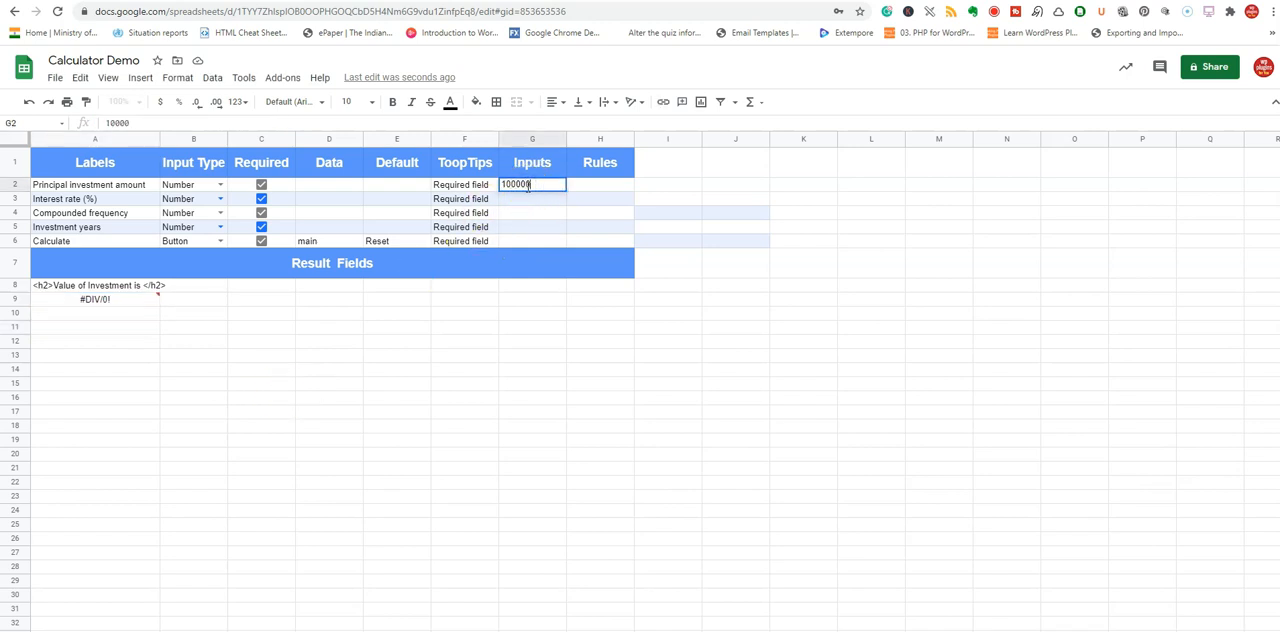
click(525, 199)
click(510, 198)
click(531, 212)
text(1)
click(540, 226)
text(12)
click(470, 314)
click(106, 302)
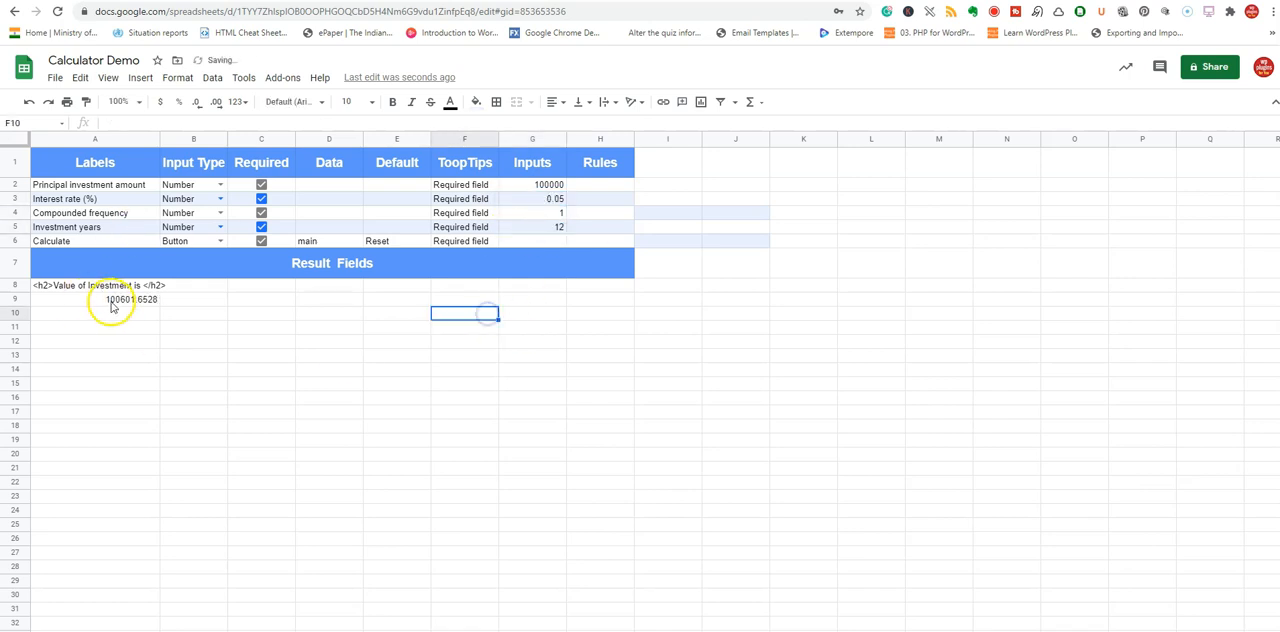
Set the interest rate input in G3 to 0.1 and check the recalculated investment value.
click(533, 226)
click(538, 200)
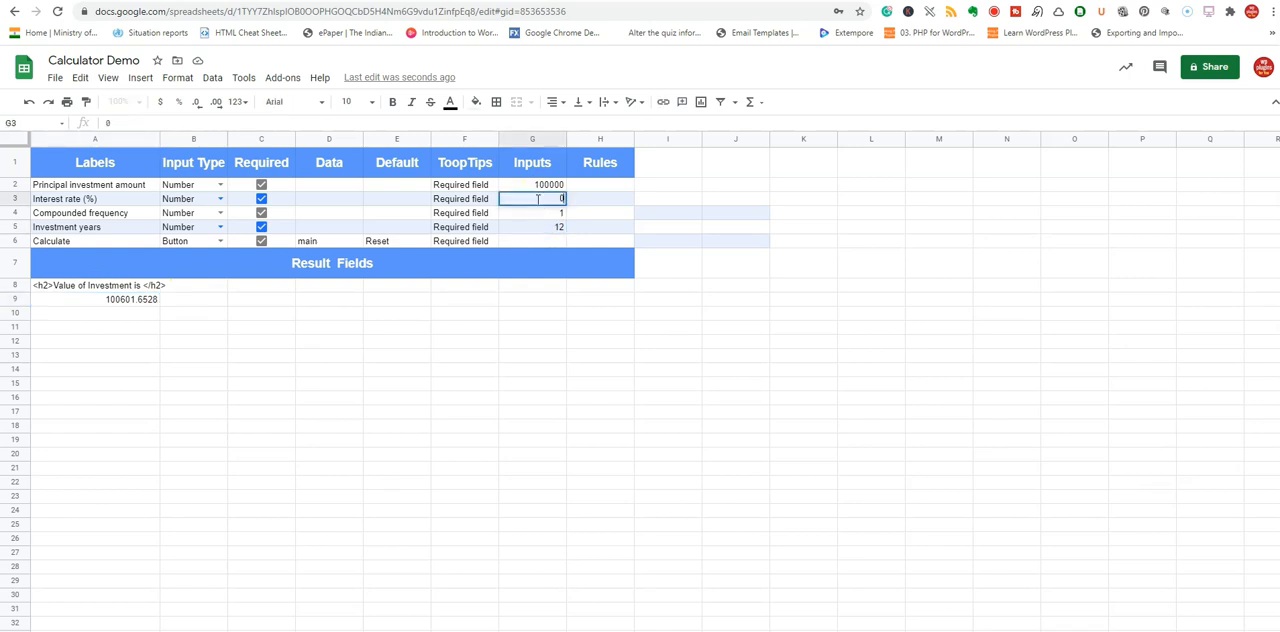
text(0.1)
key(Return)
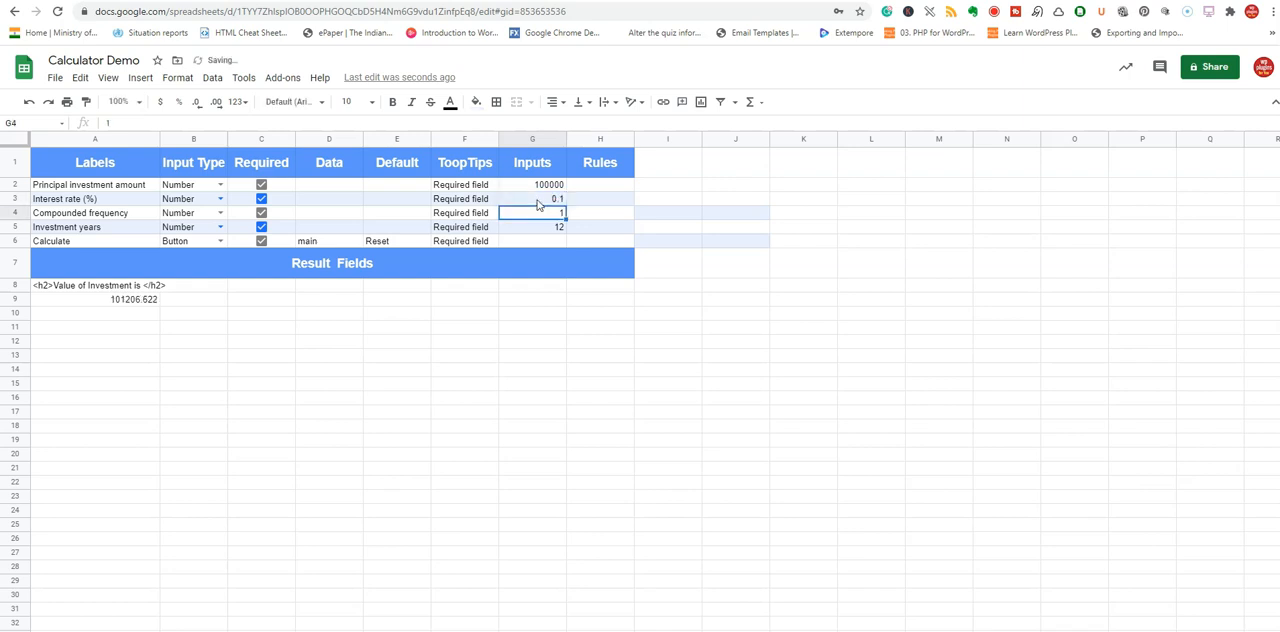
click(121, 303)
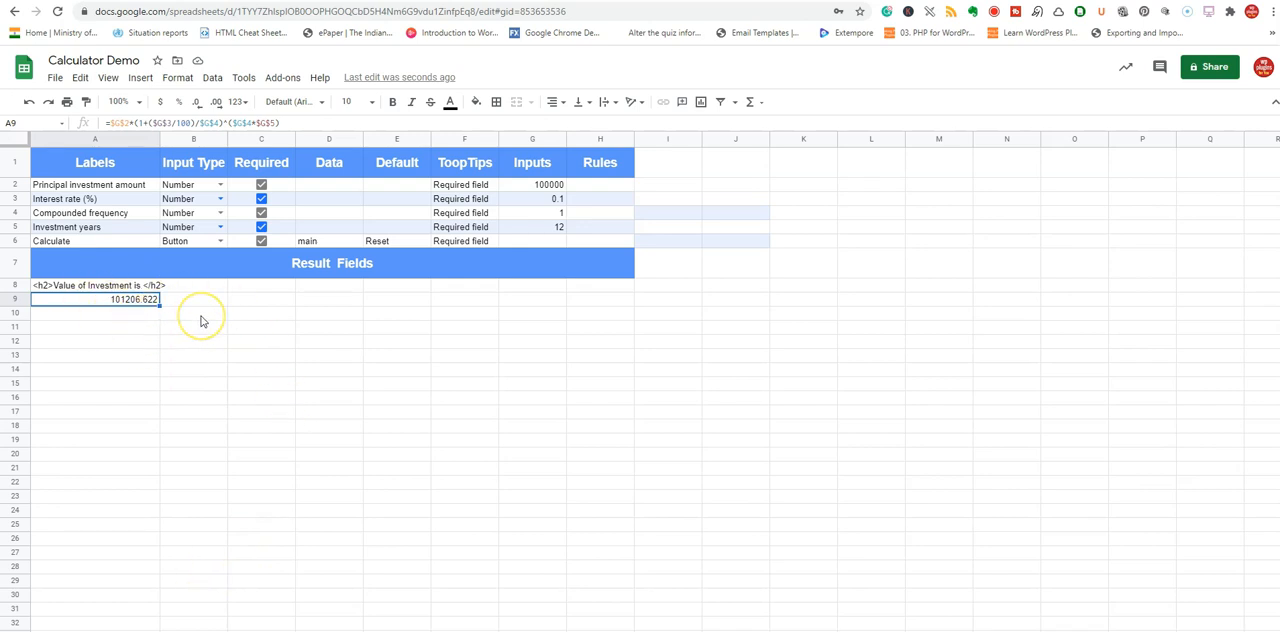
Publish the interest calculator through the Gs2Web SaaS add-on.
click(276, 78)
mouse_move(355, 134)
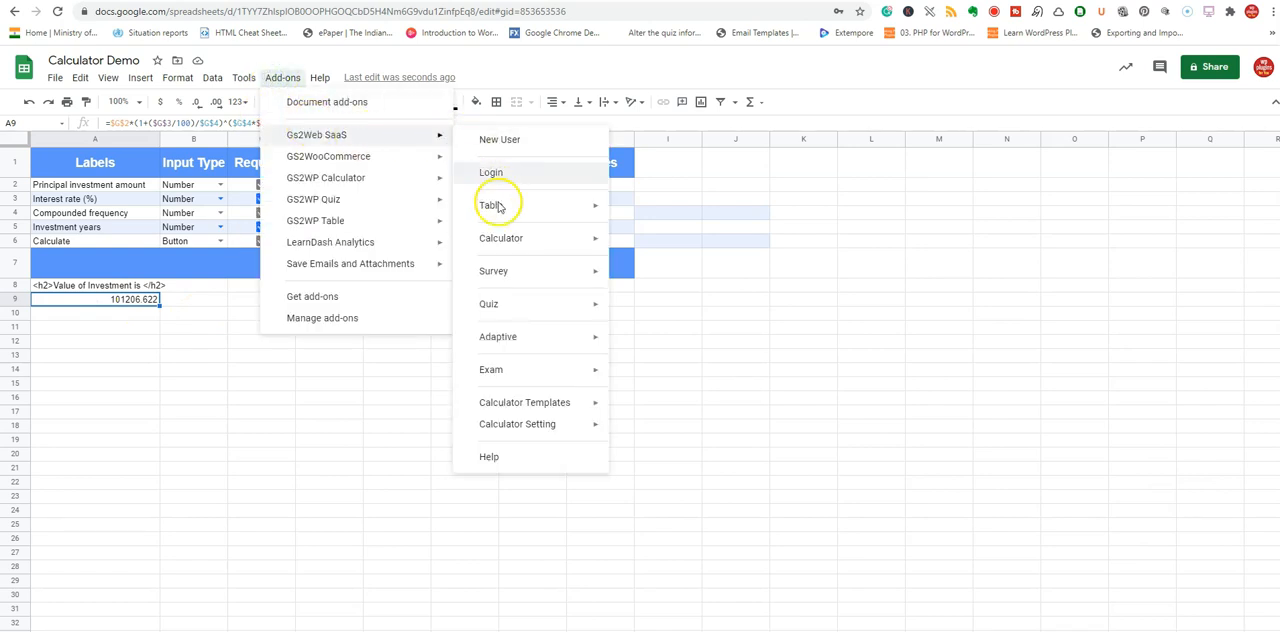
mouse_move(508, 240)
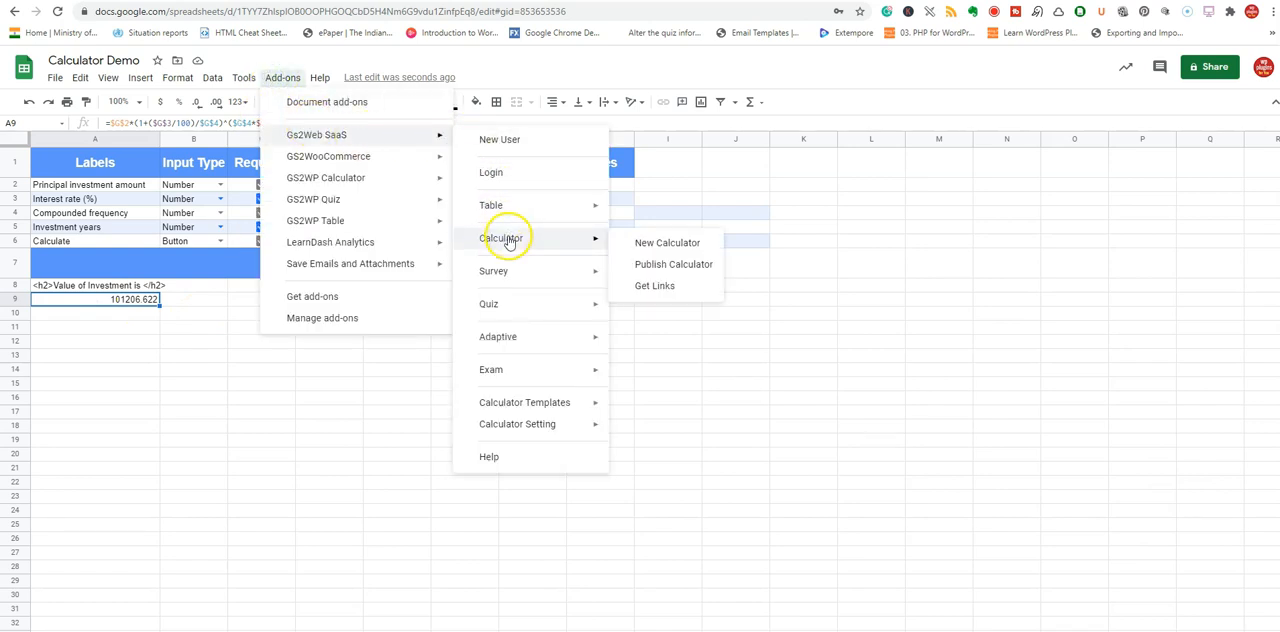
click(638, 265)
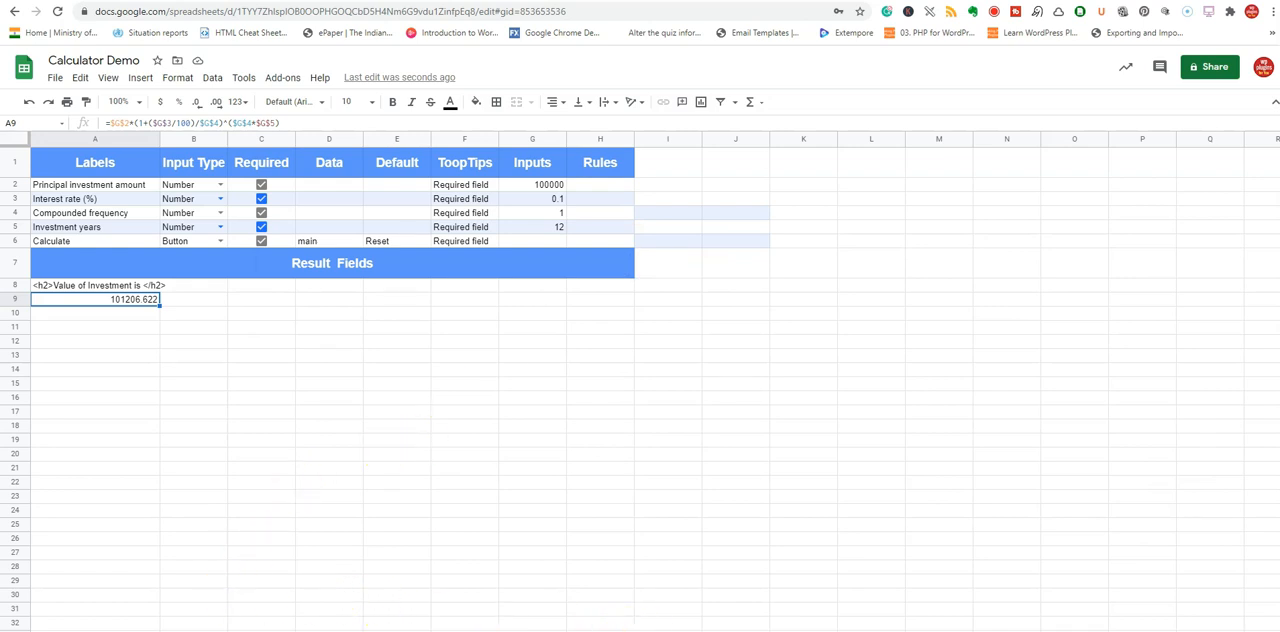
Get the published calculator links through the Gs2Web SaaS add-on.
click(279, 80)
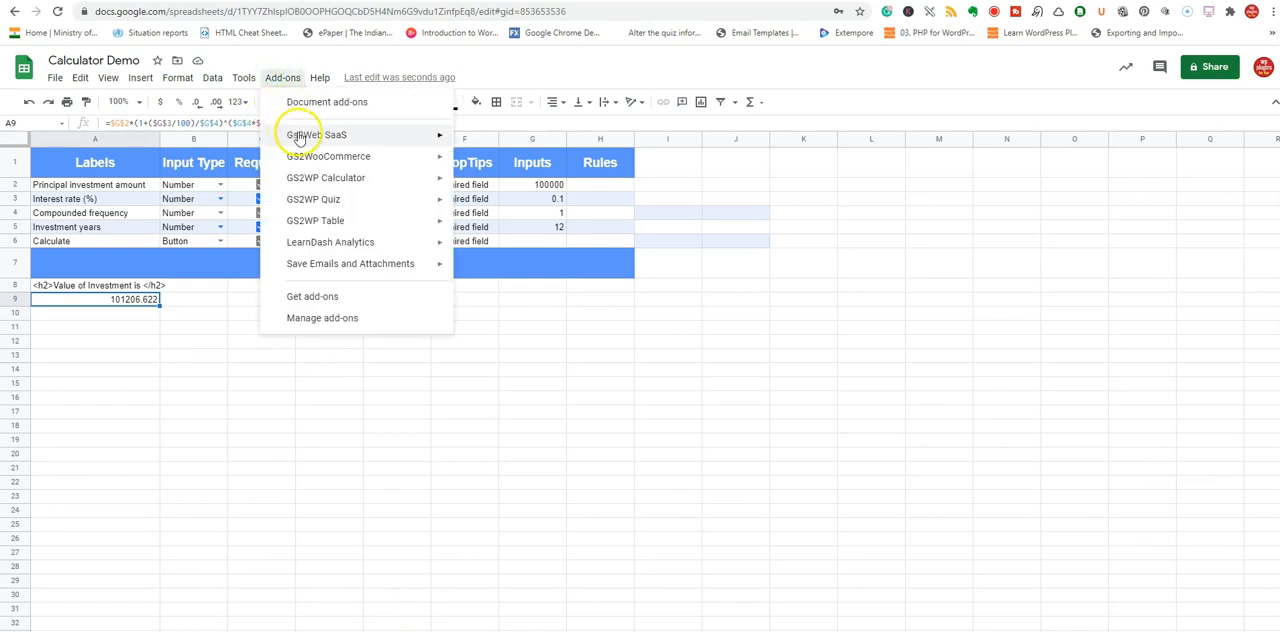
mouse_move(357, 138)
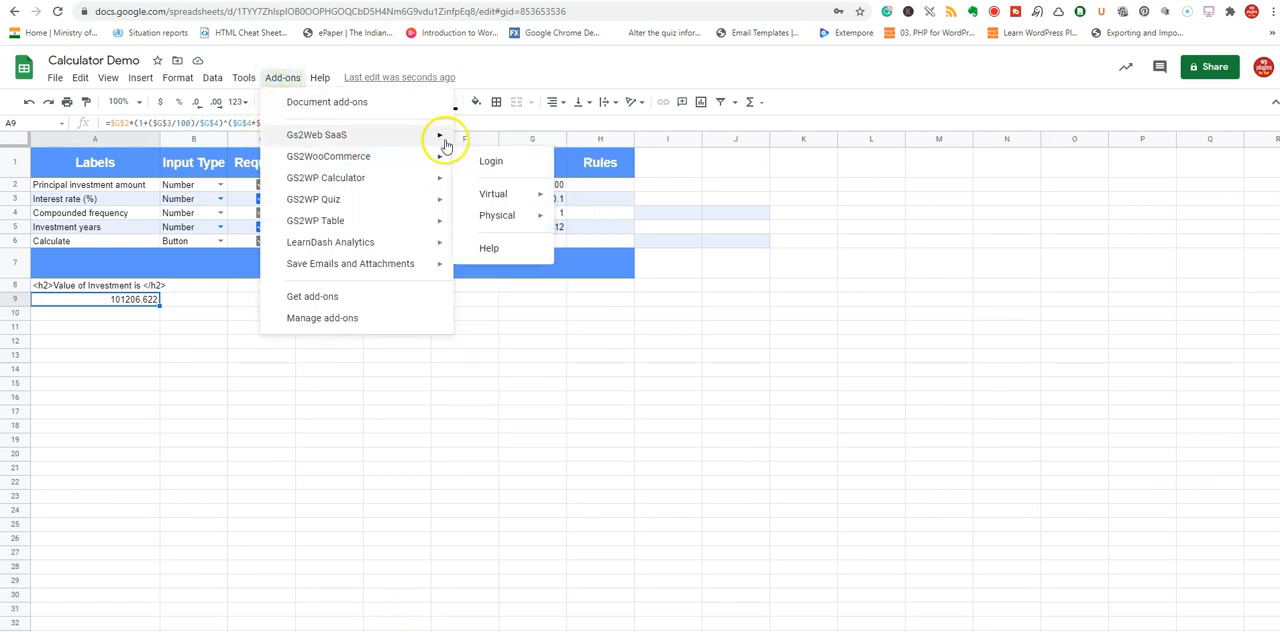
mouse_move(540, 240)
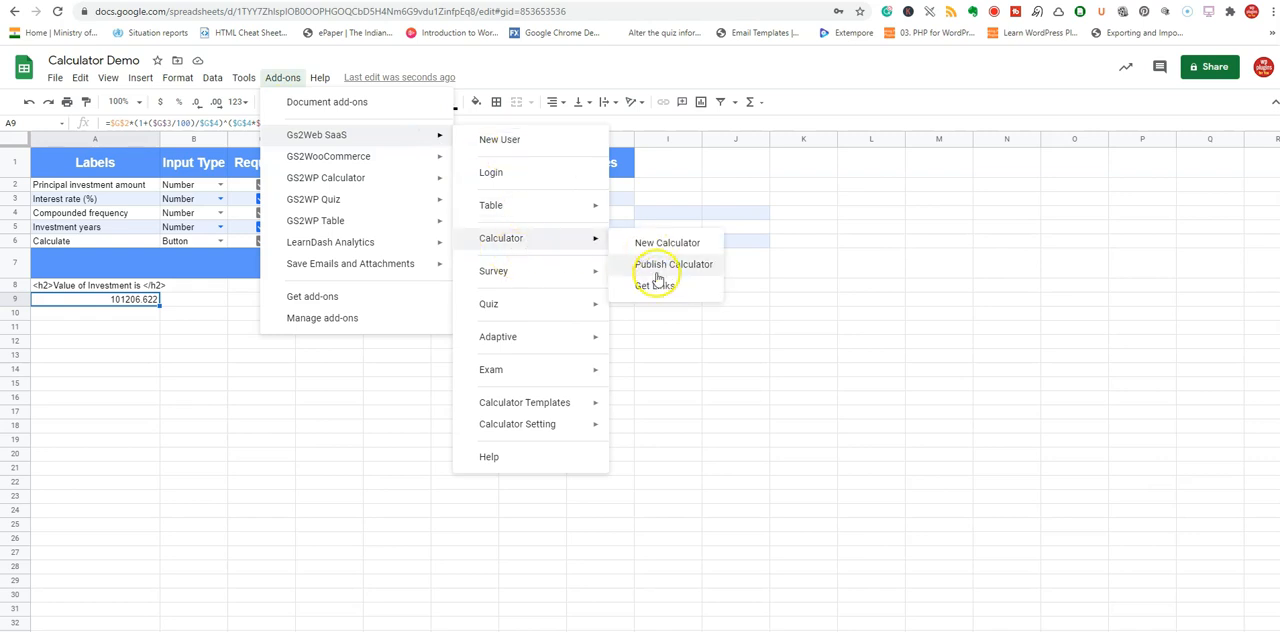
click(652, 286)
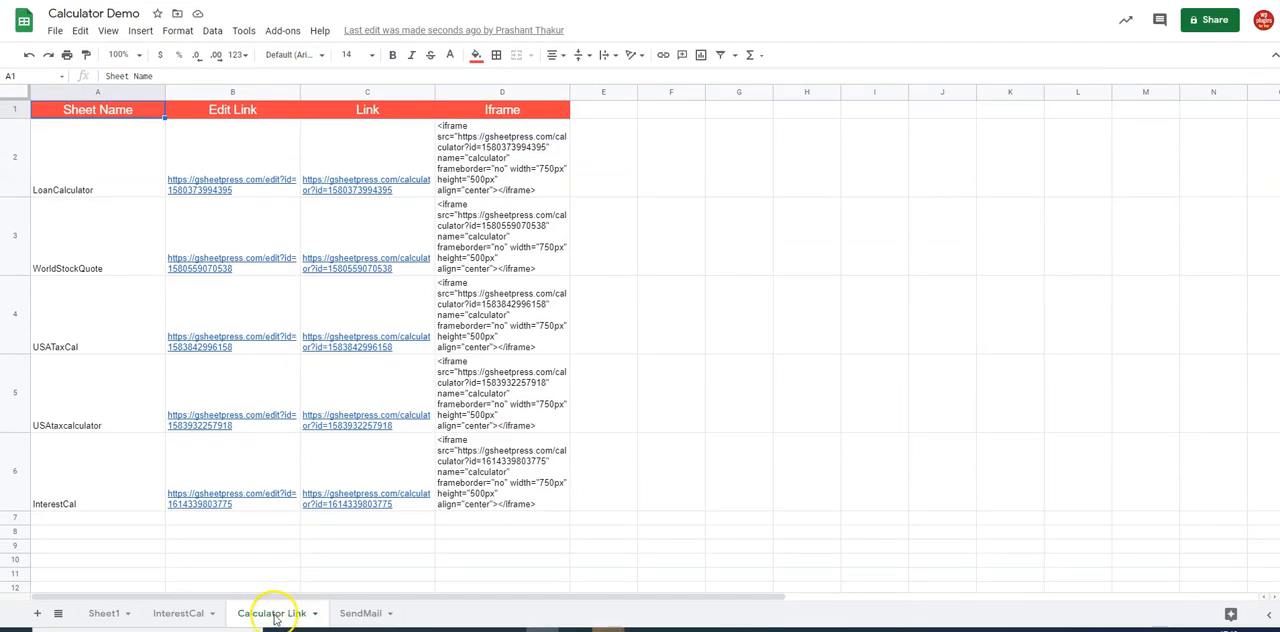
Copy the public calculator link of the InterestCal row from the Calculator Link sheet.
click(72, 549)
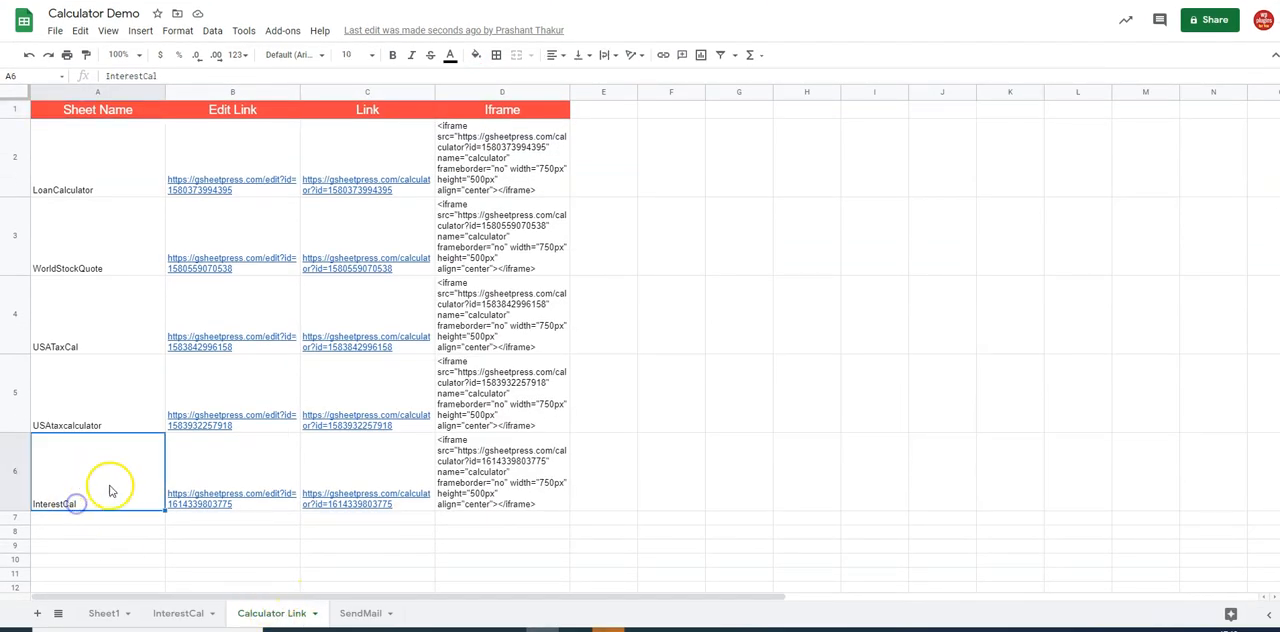
click(398, 505)
drag(349, 77, 107, 78)
right_click(109, 78)
click(148, 127)
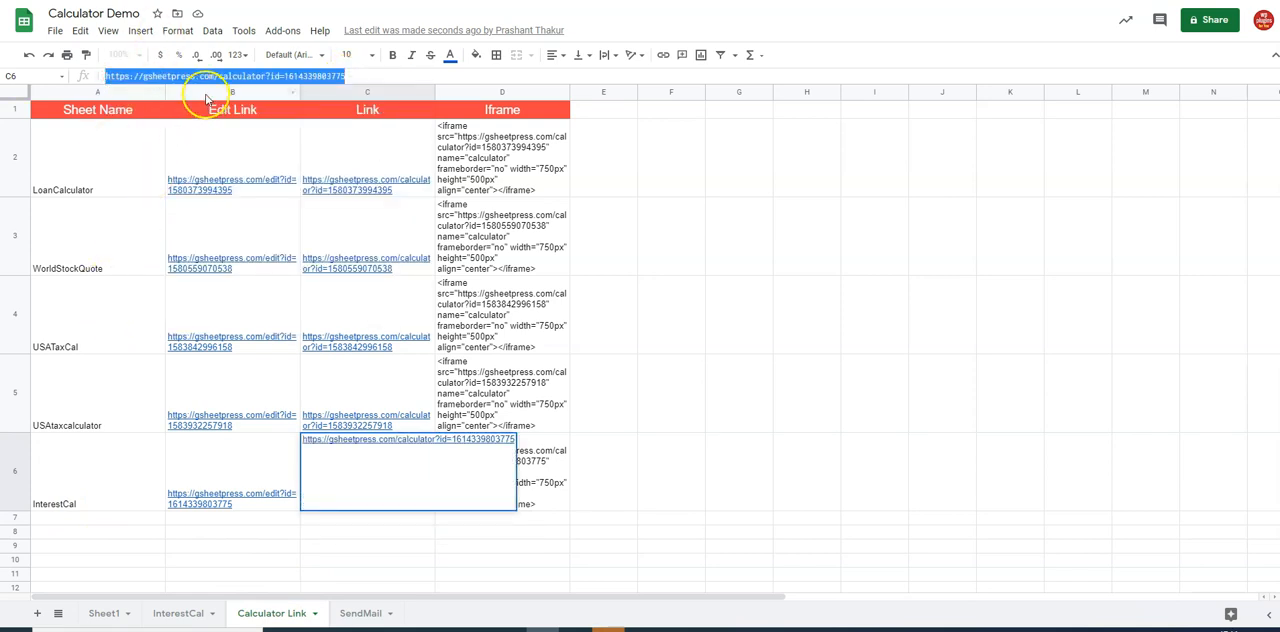
mouse_move(205, 182)
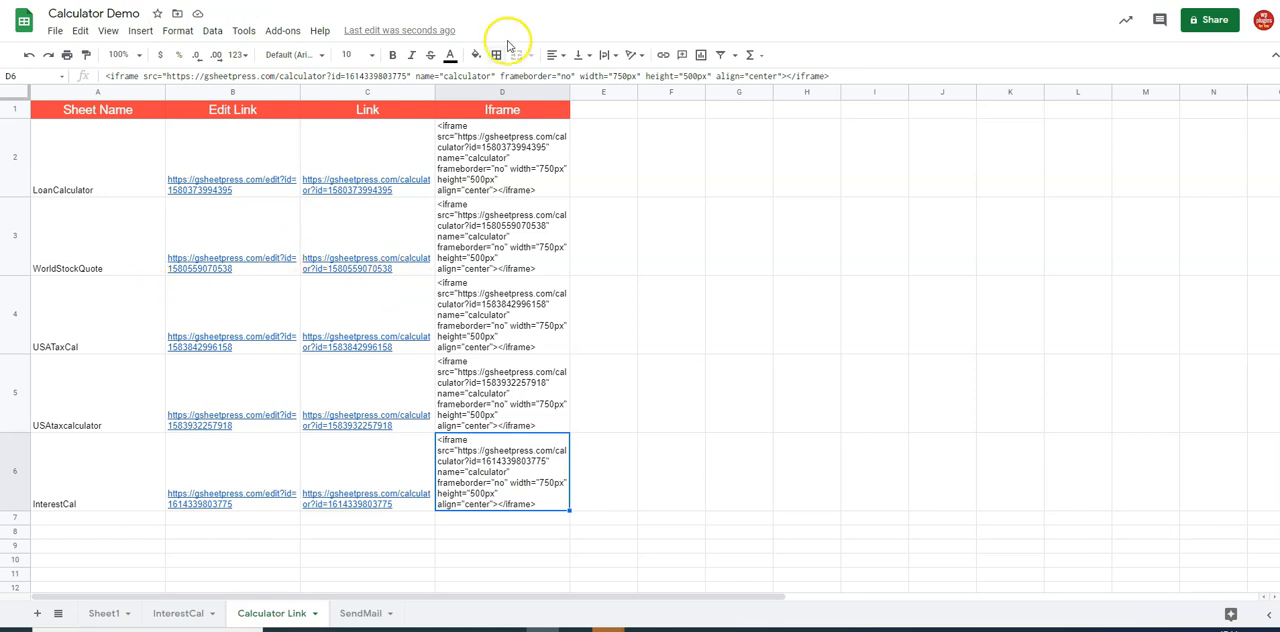
Open the copied InterestCal calculator link in a new browser tab.
click(500, 2)
click(554, 10)
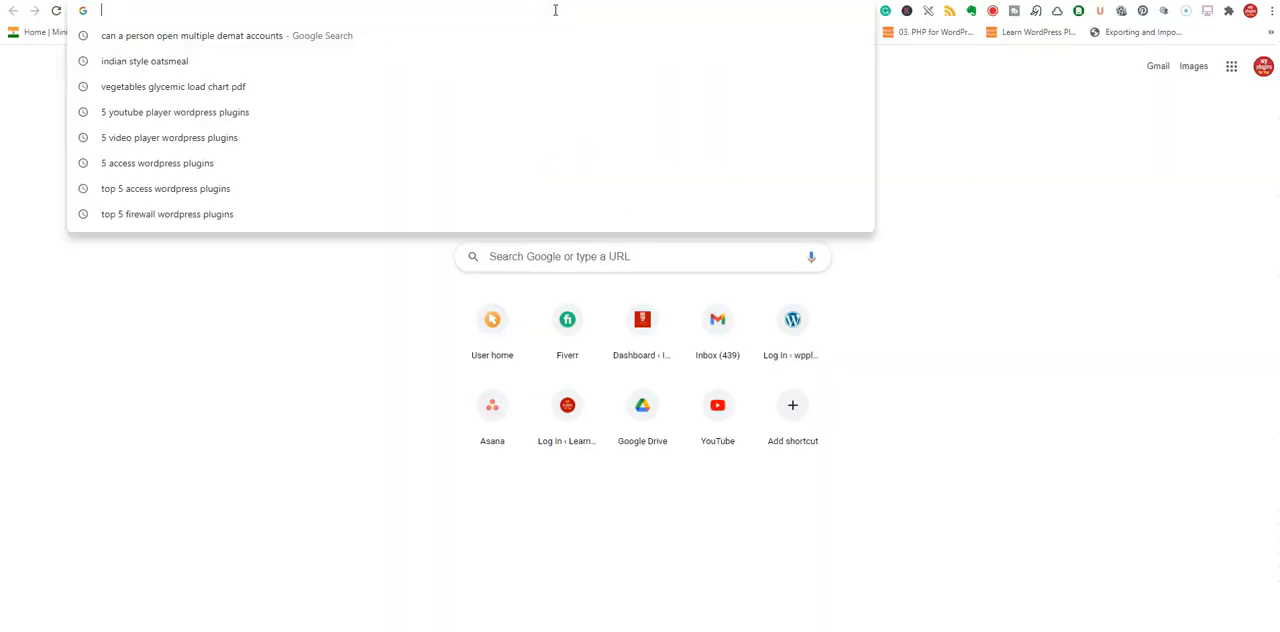
key(ctrl+v)
key(Return)
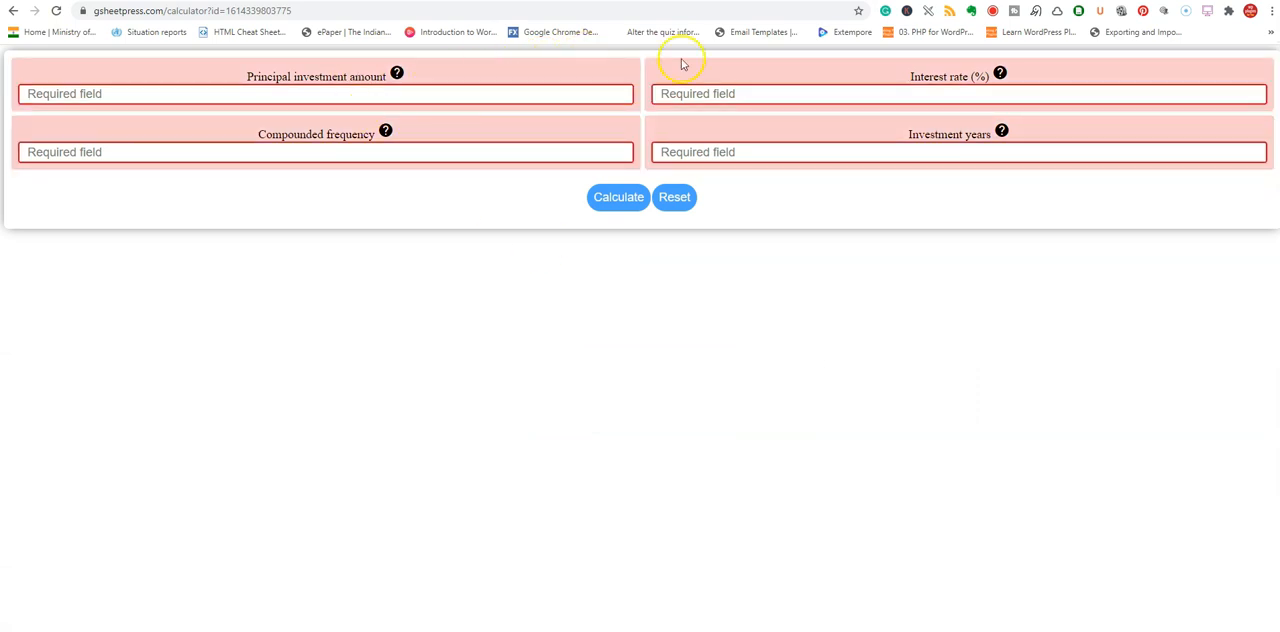
Preview the calculator page's responsive layout in the developer tools as iPad Pro and iPhone X, and close the tools.
click(1272, 12)
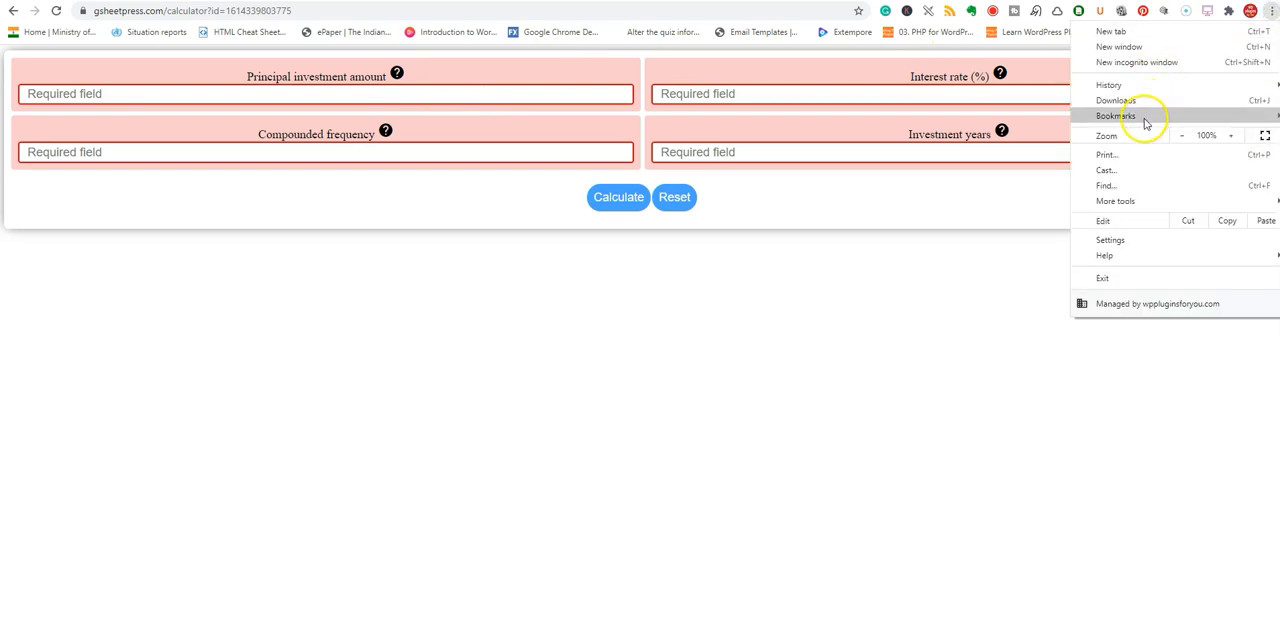
click(1146, 200)
click(950, 295)
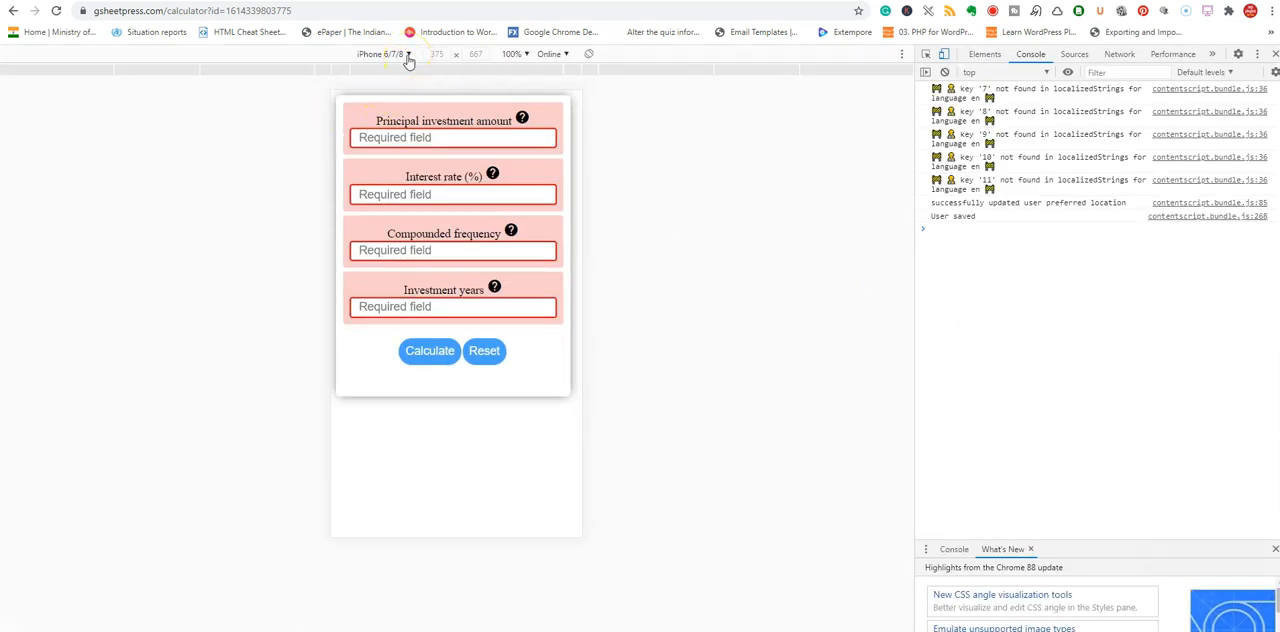
click(407, 56)
click(378, 248)
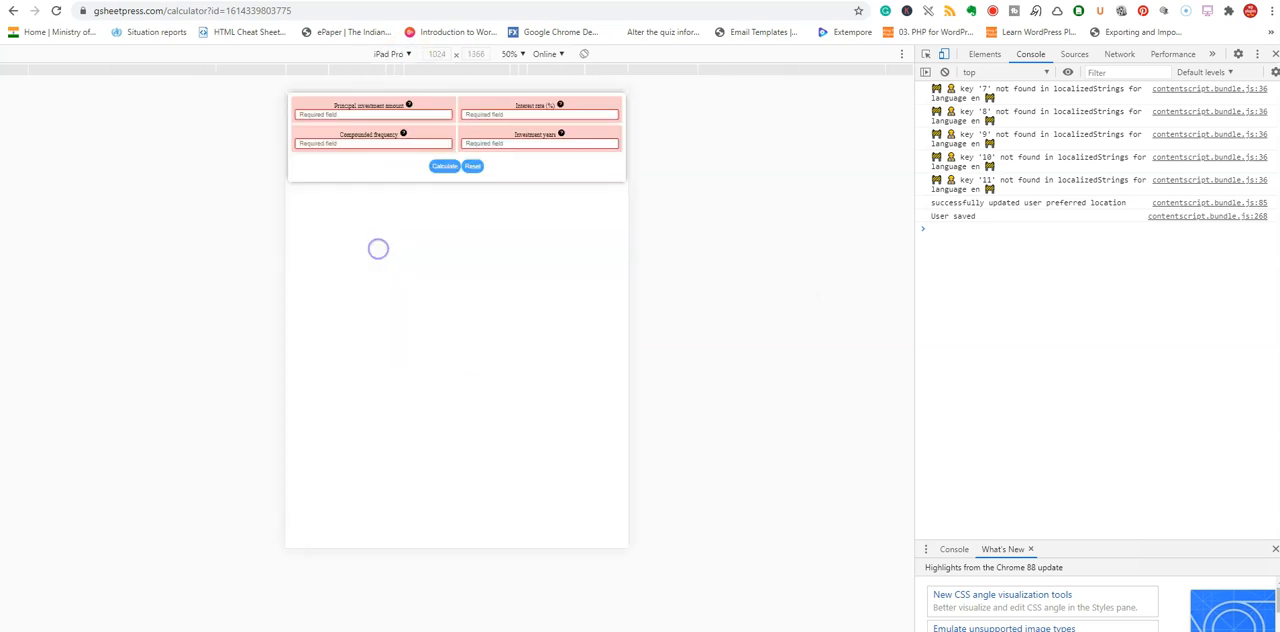
click(405, 55)
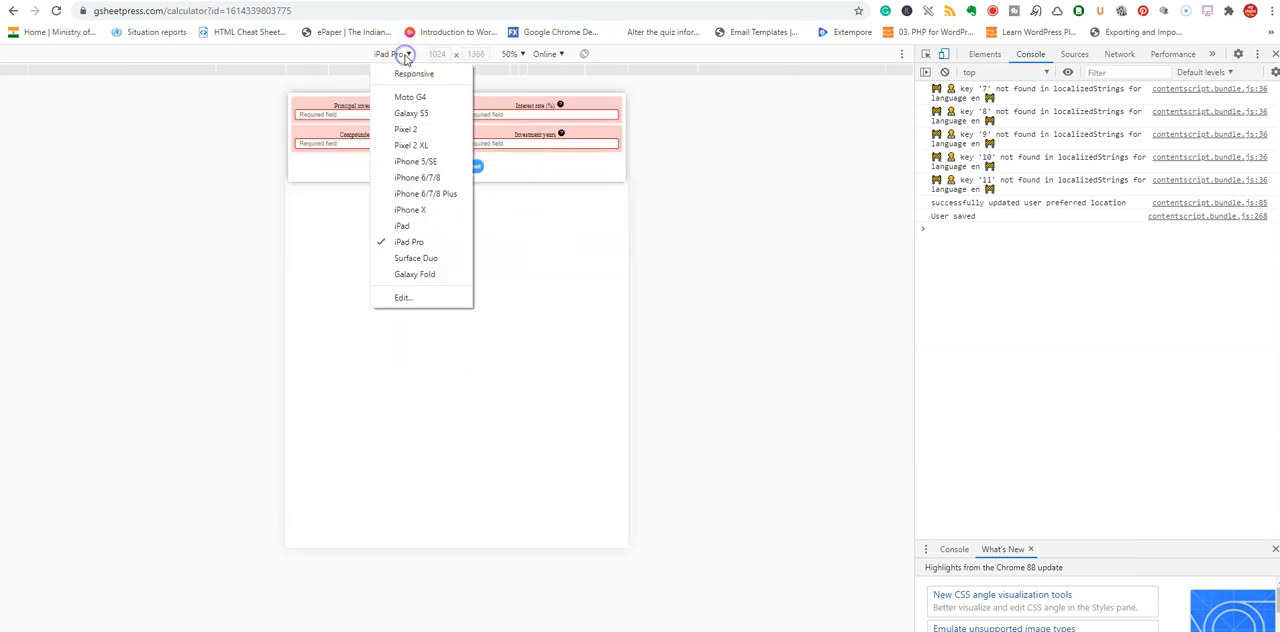
click(405, 209)
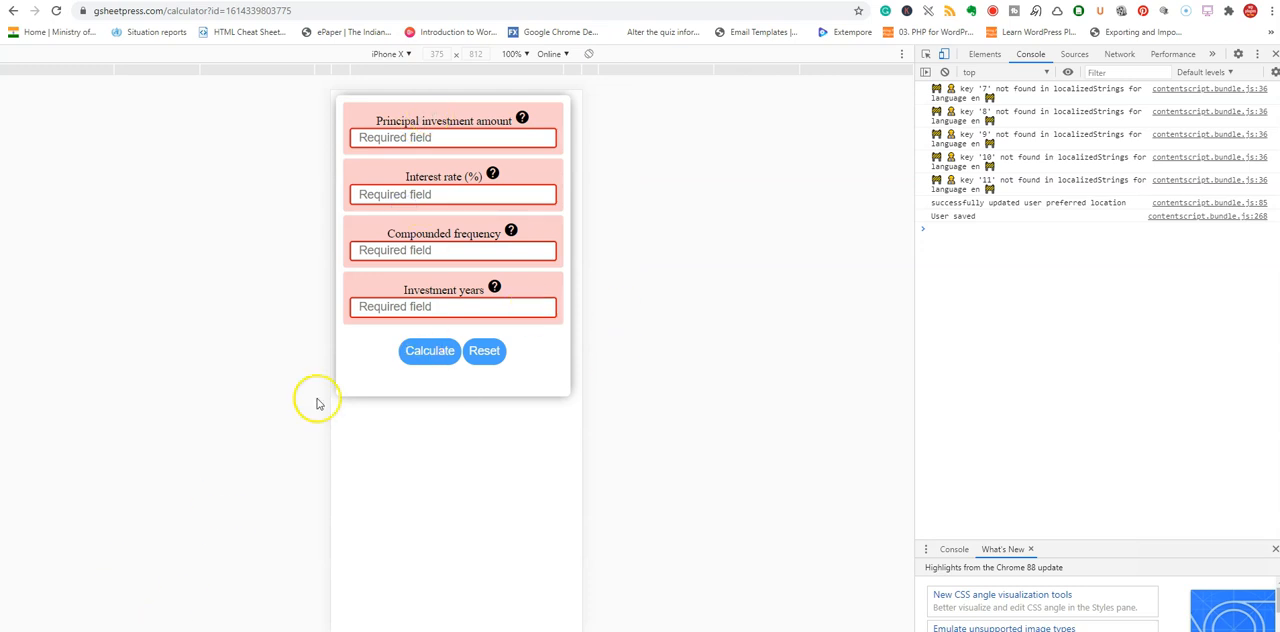
click(1274, 58)
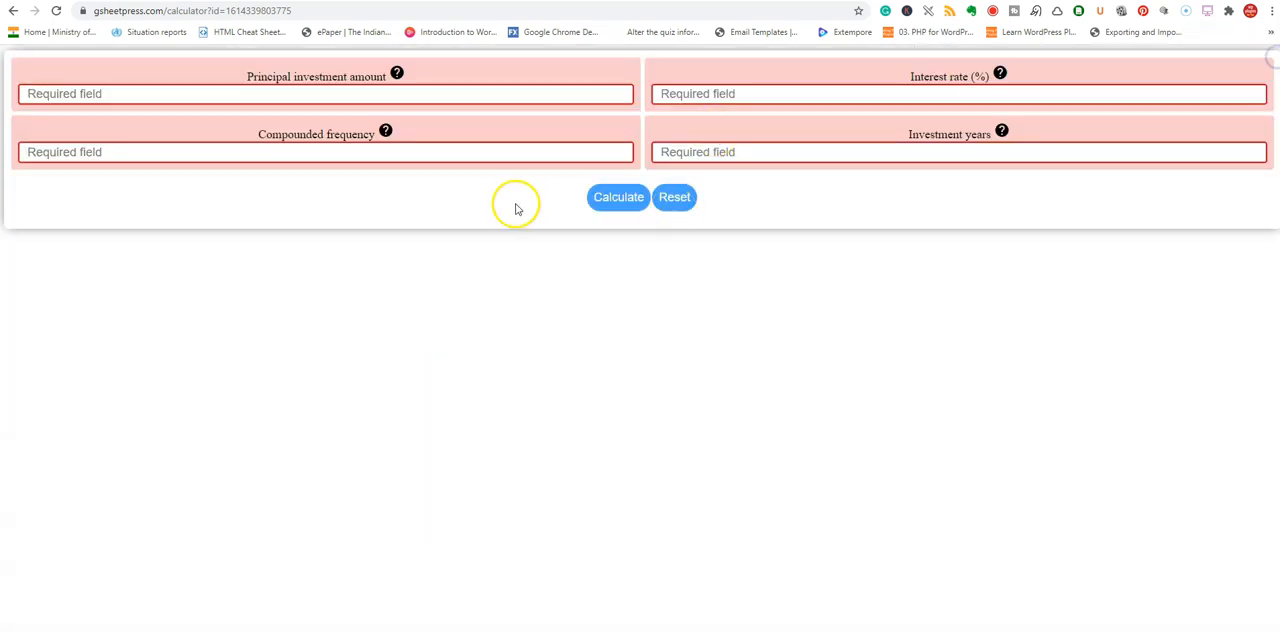
Calculate the investment value for principal 30000, interest rate 10%, compounded frequency 1 and 10 investment years.
click(474, 90)
text(30000)
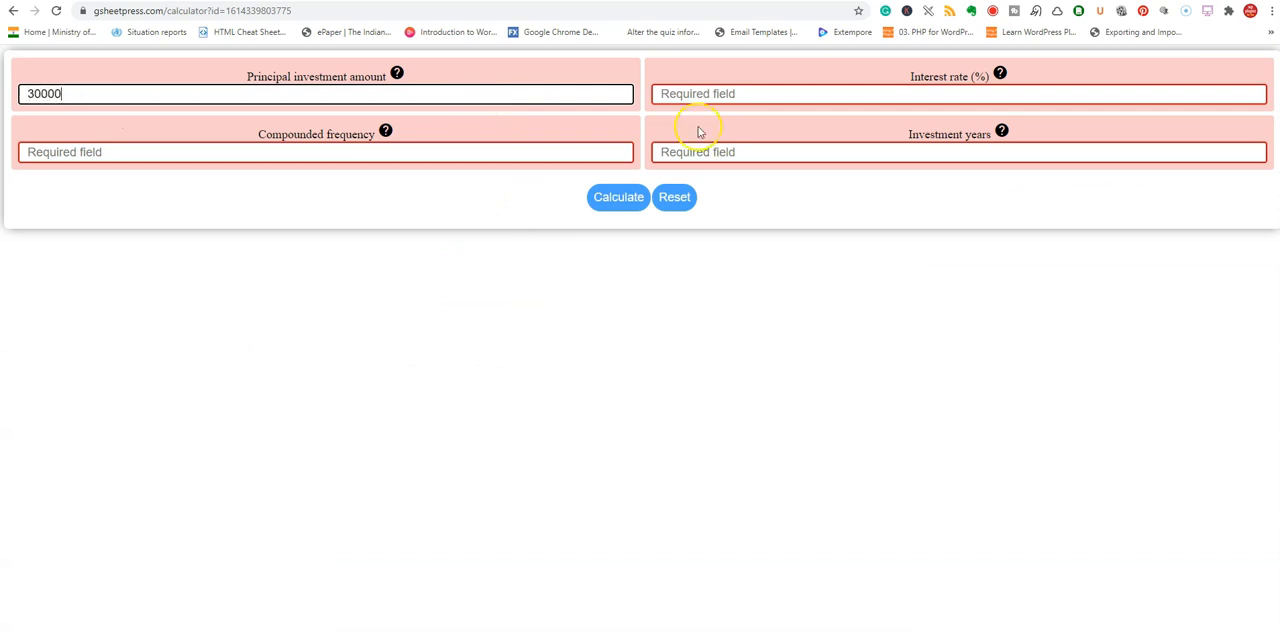
click(817, 93)
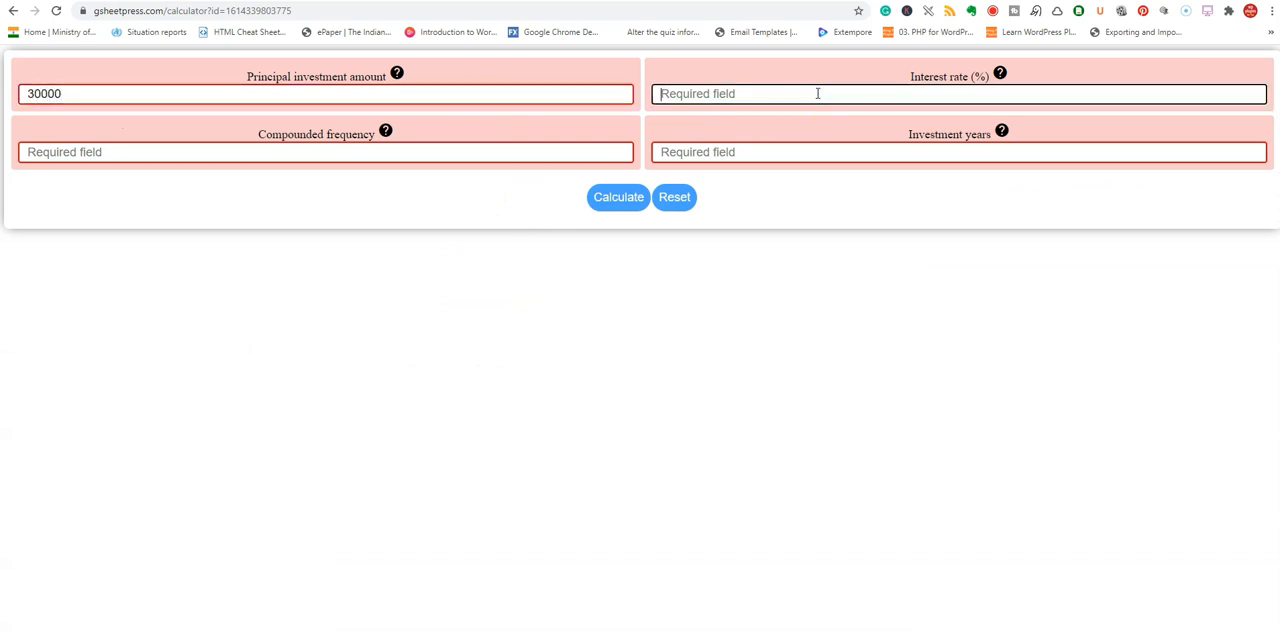
text(10)
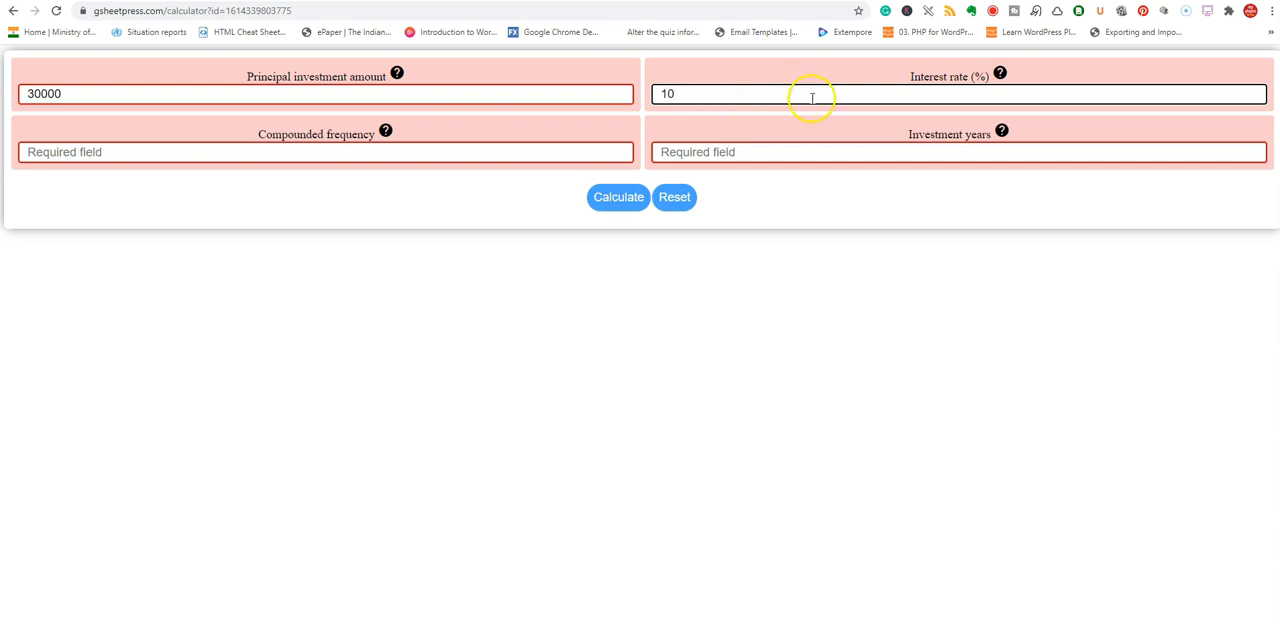
click(299, 150)
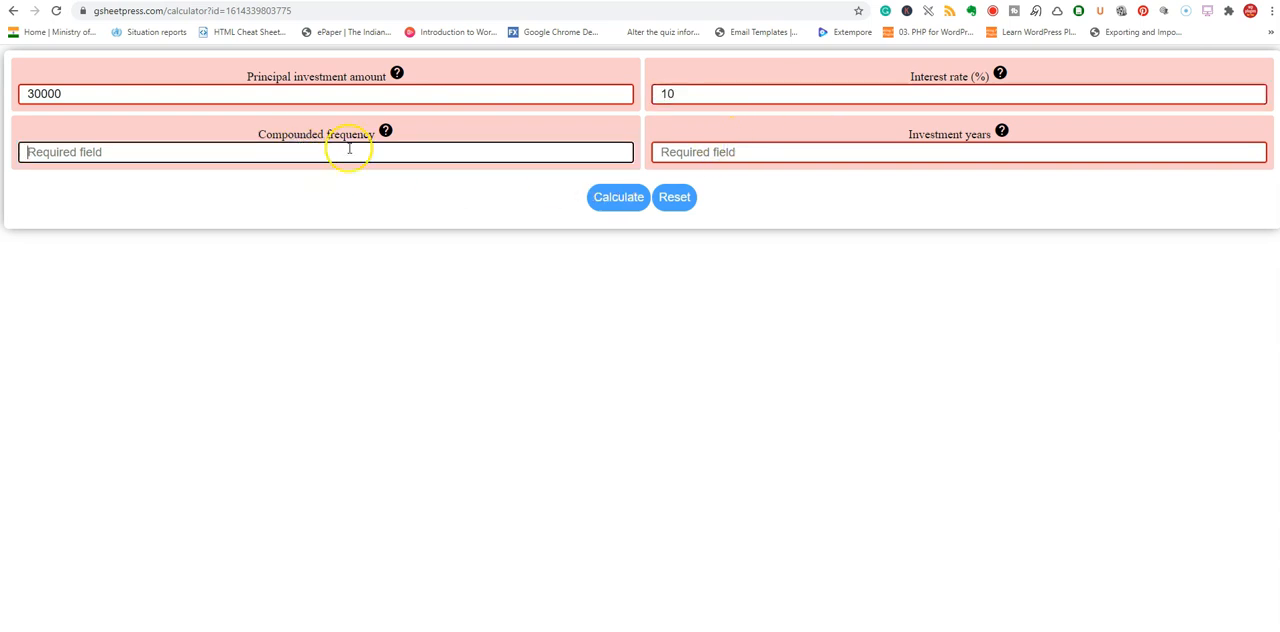
text(1)
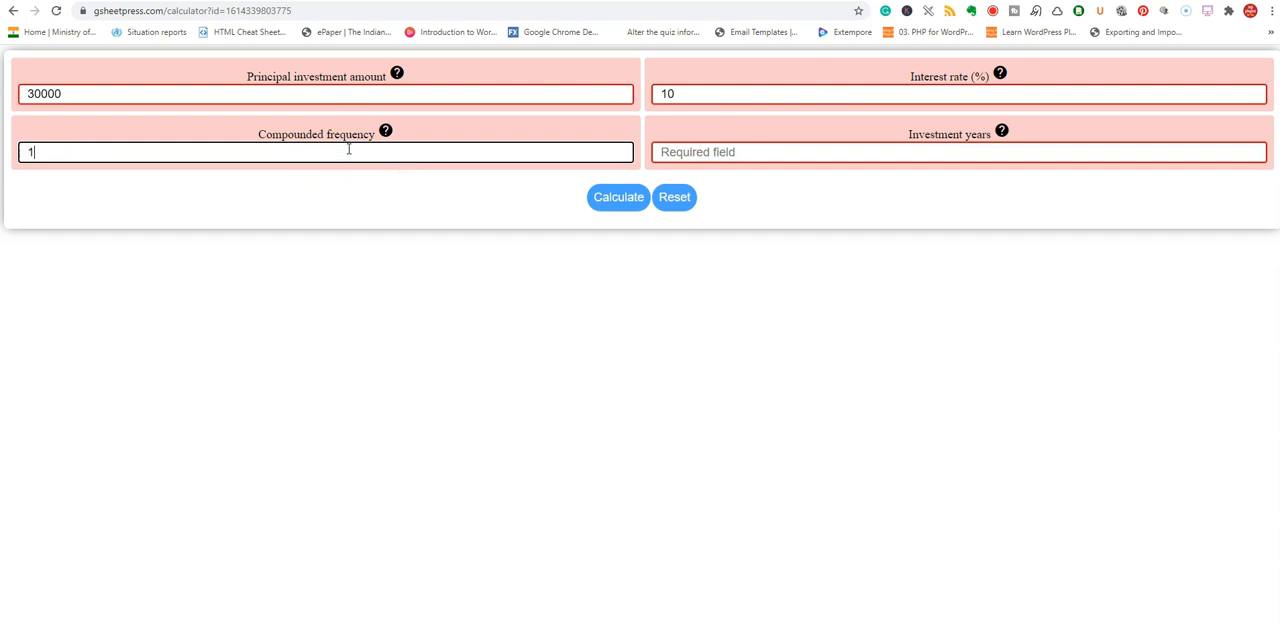
click(800, 154)
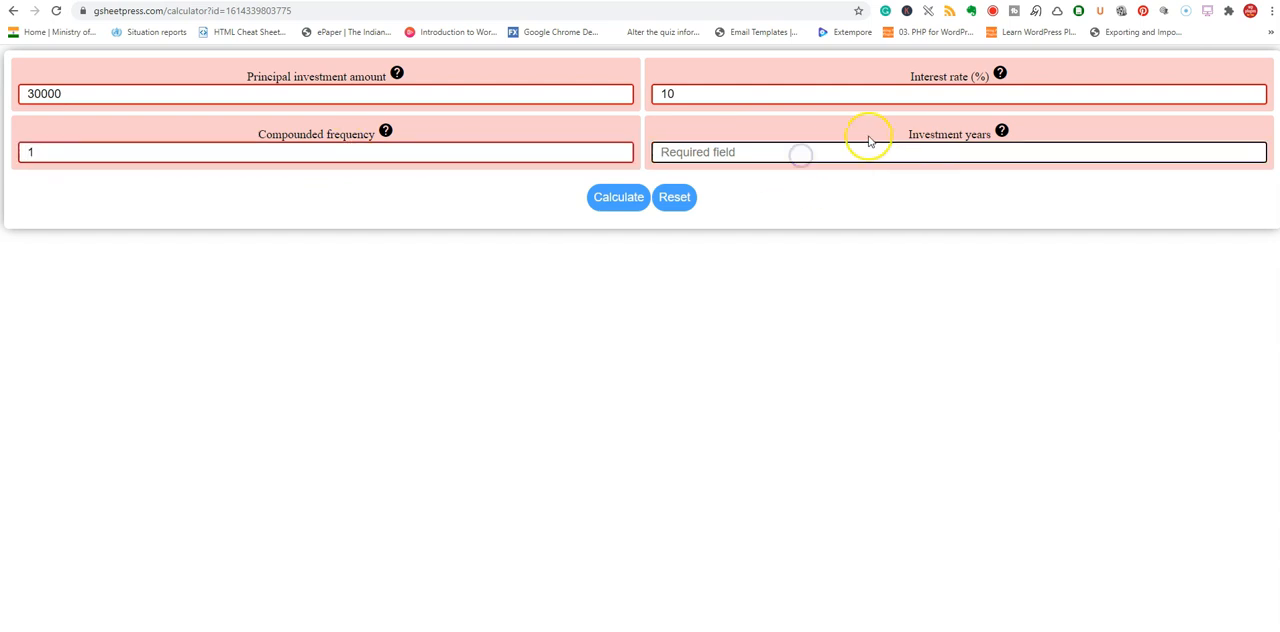
text(10)
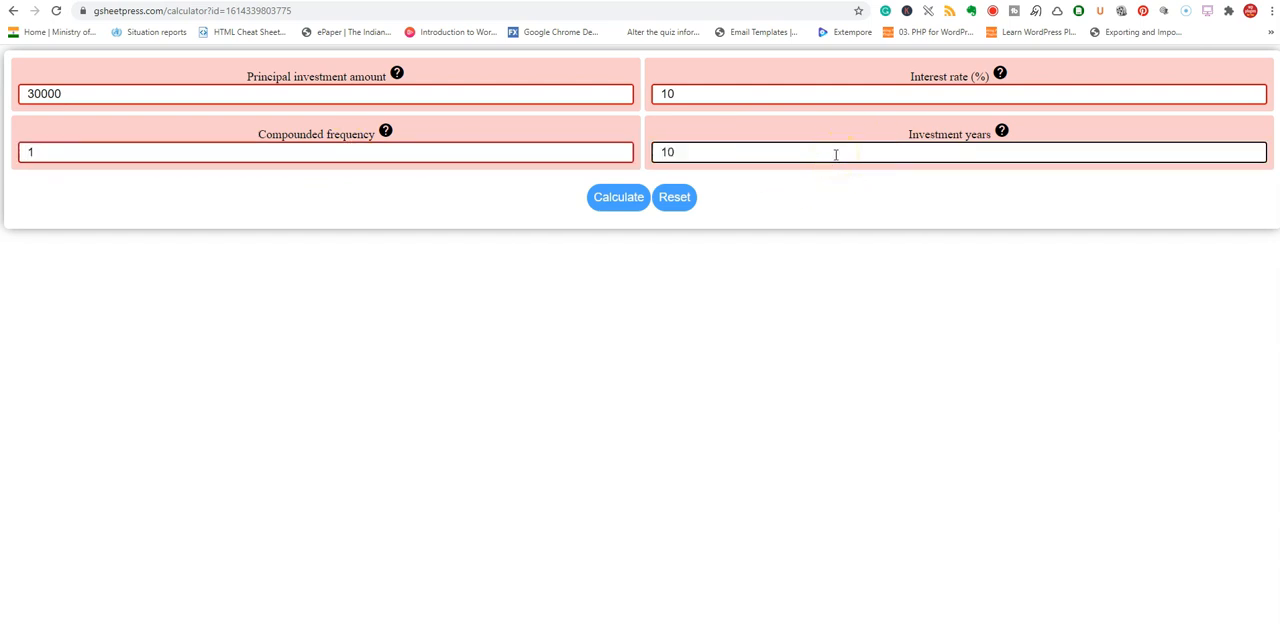
click(618, 197)
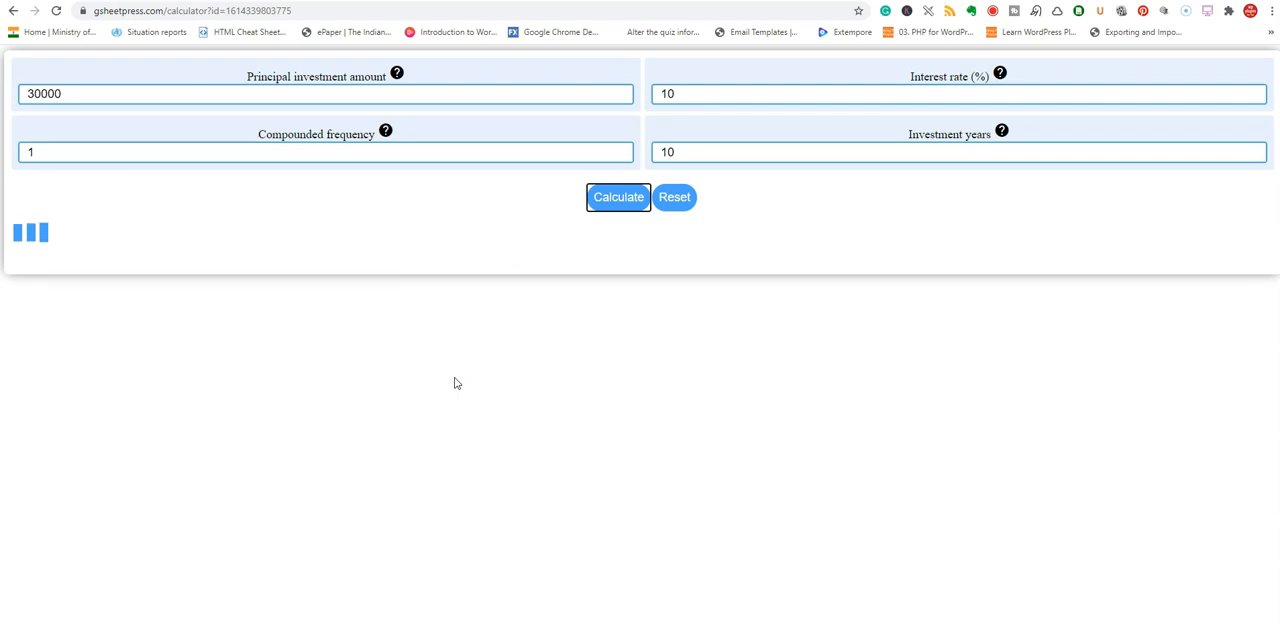
click(617, 308)
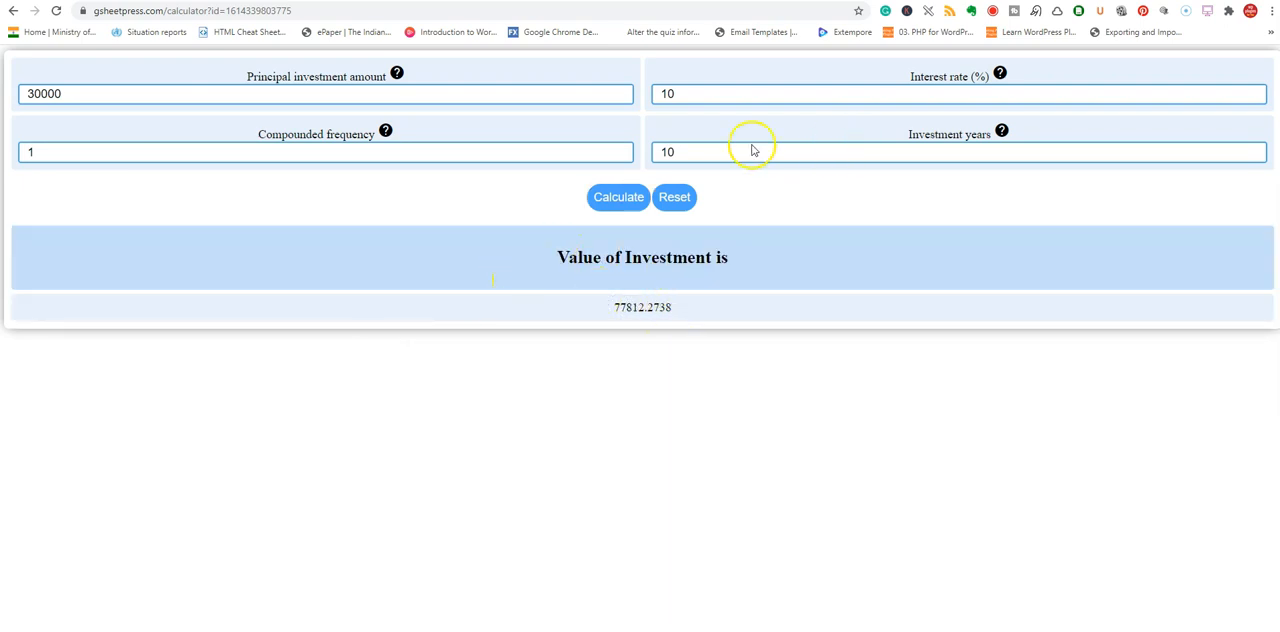